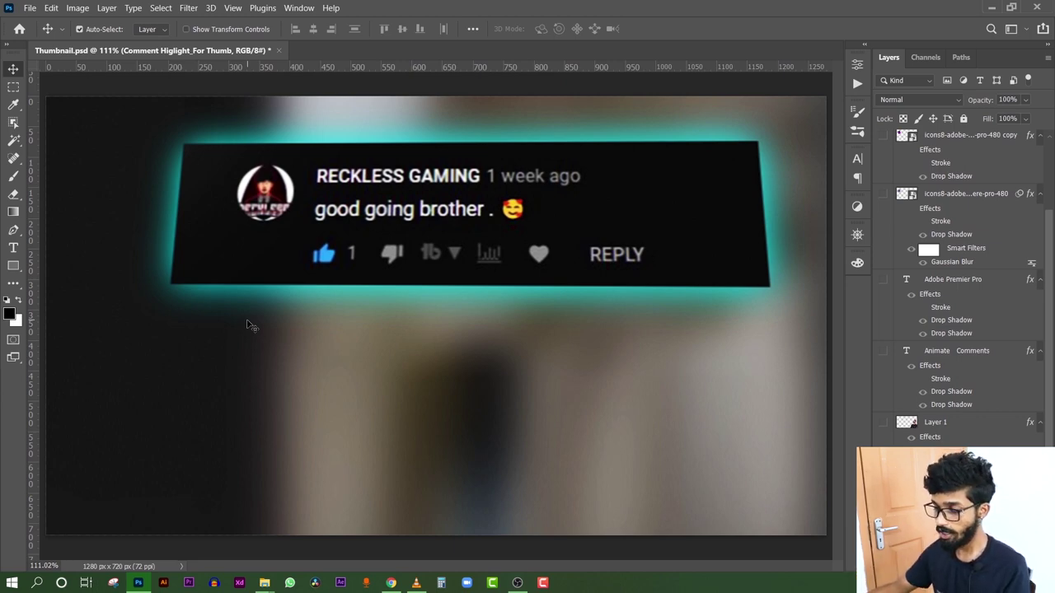
Step: Switch to VLC to view the highlighted comment shot in the video, and return to Photoshop
click(416, 583)
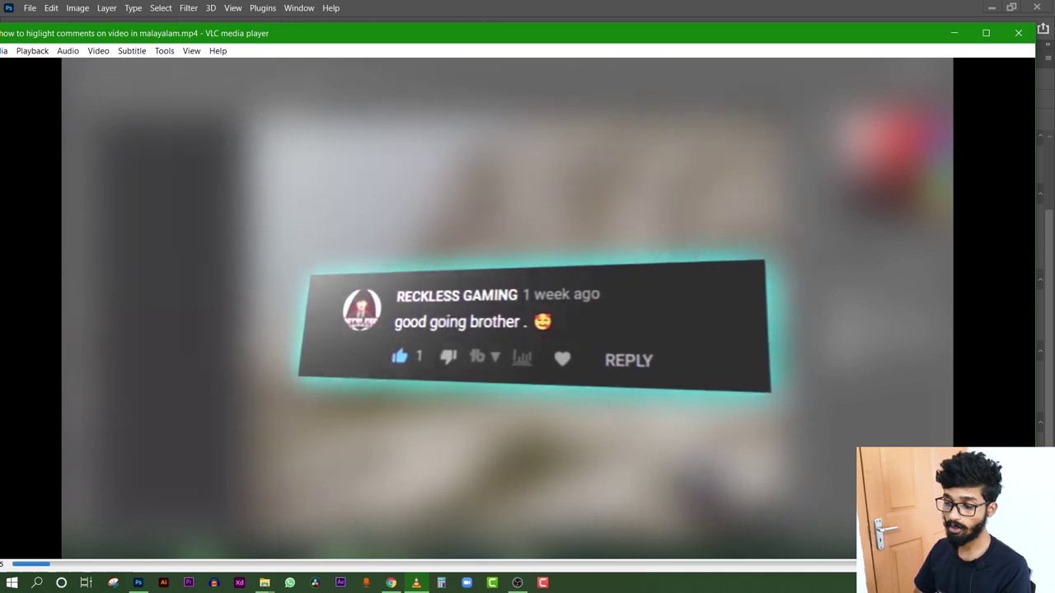
key(space)
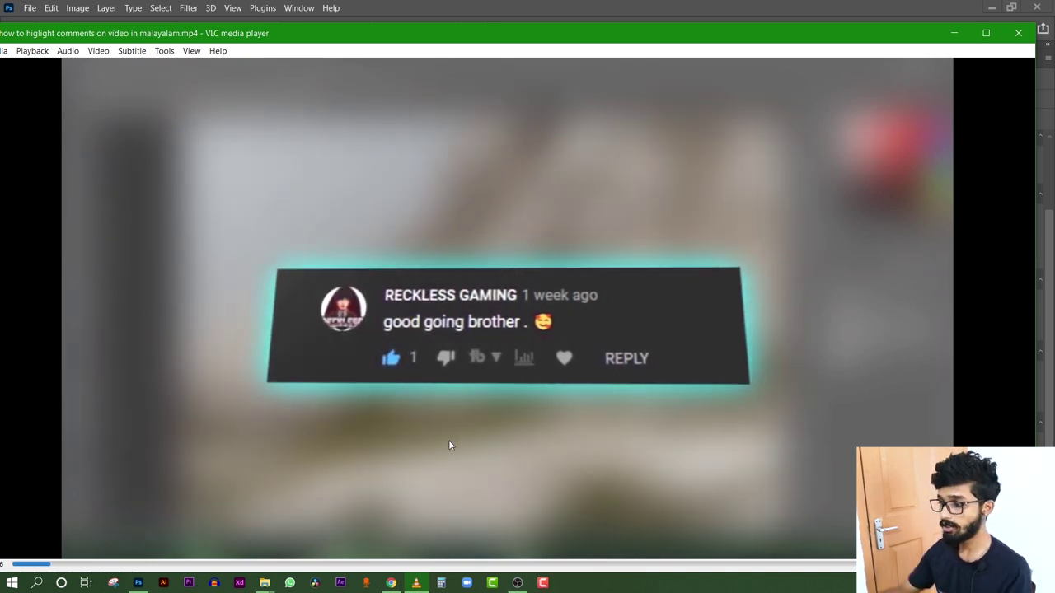
click(964, 37)
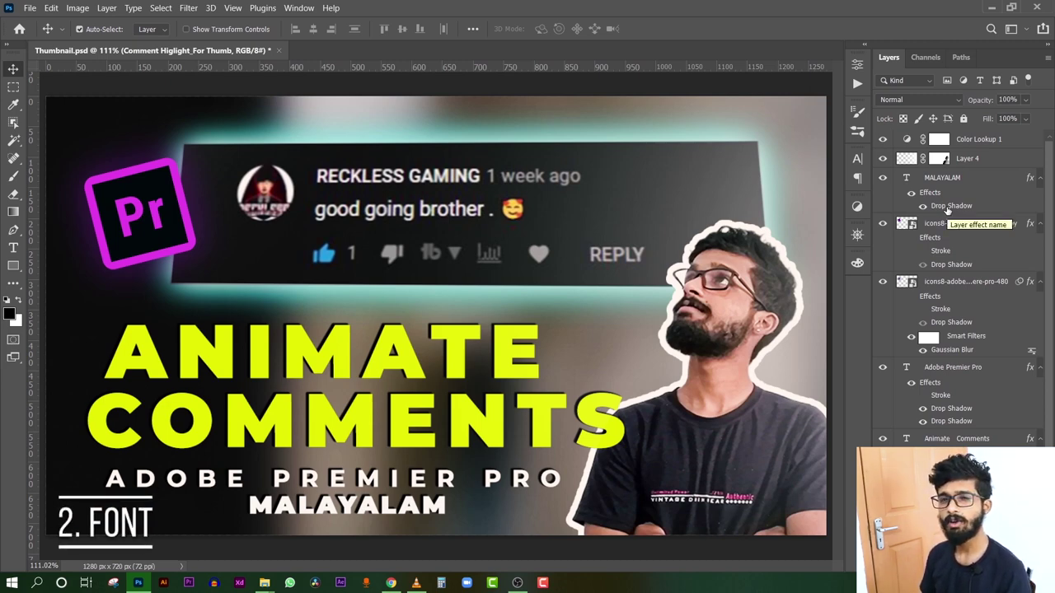
Step: Inspect the font family, weight and other character settings of the Animate Comments text layer
click(934, 181)
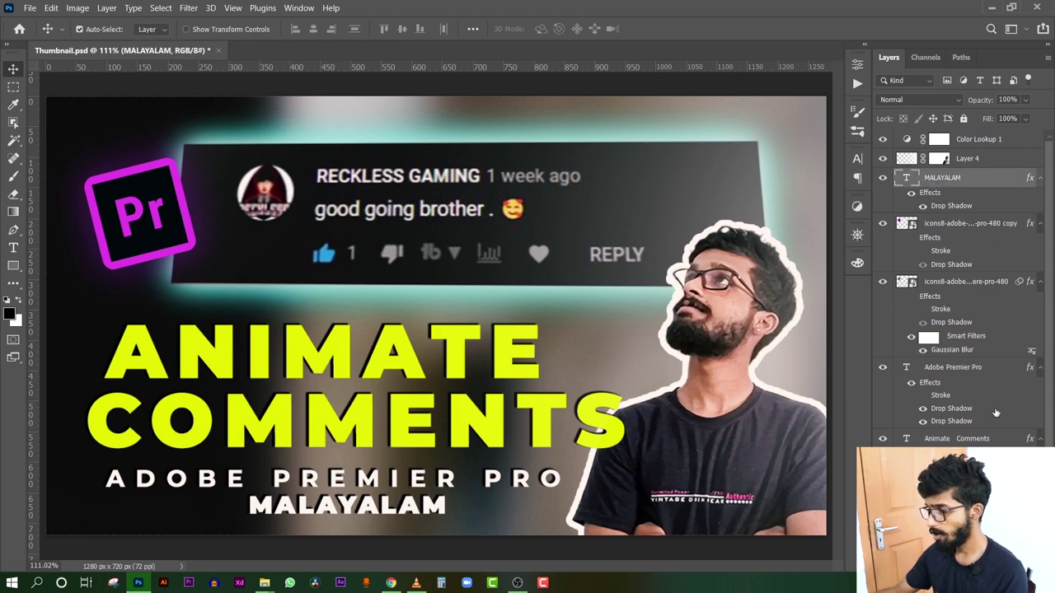
click(956, 441)
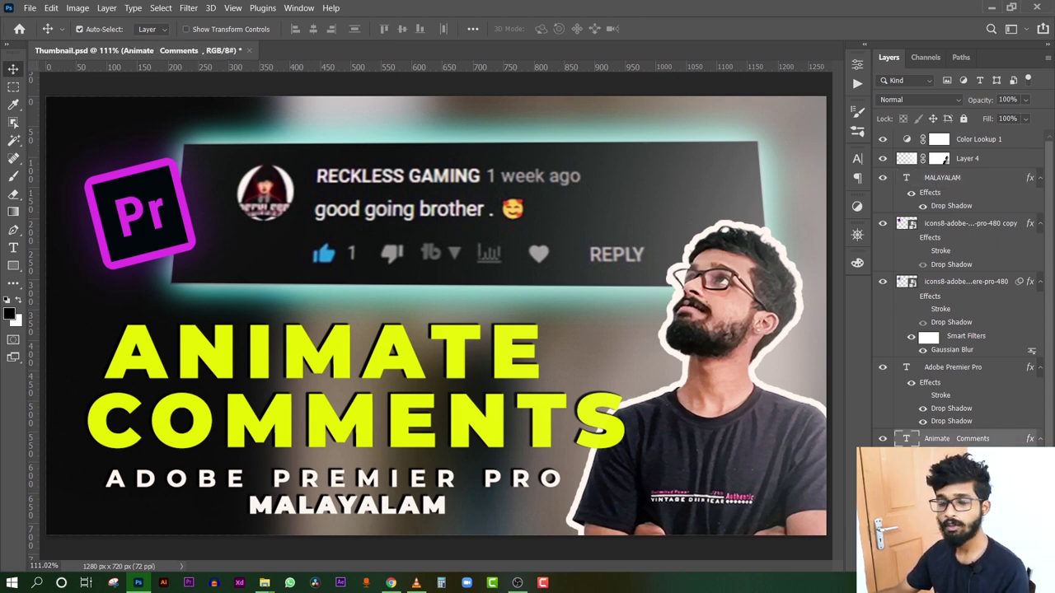
click(857, 158)
click(834, 180)
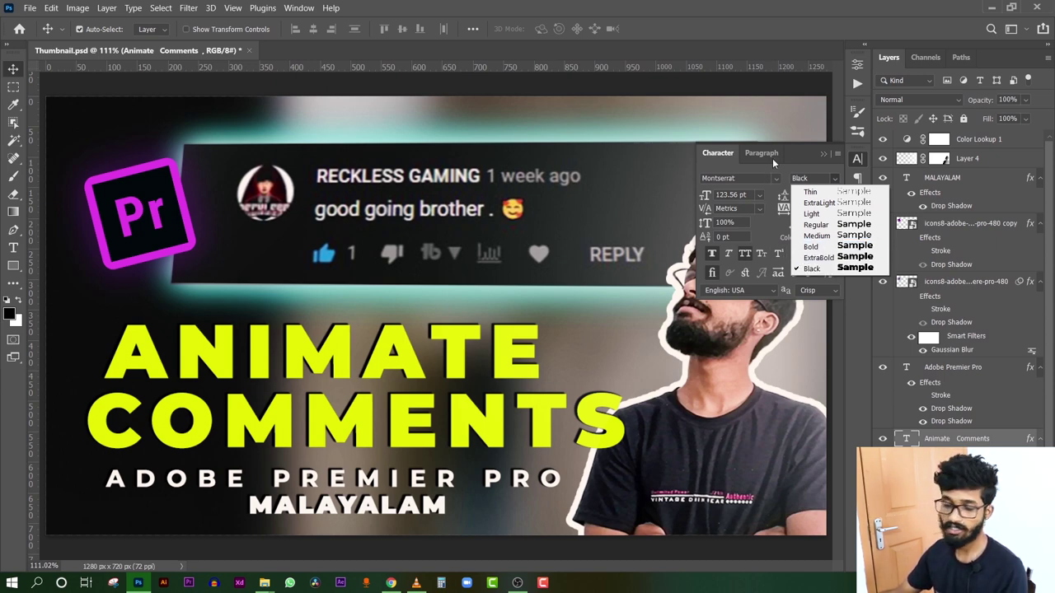
click(798, 155)
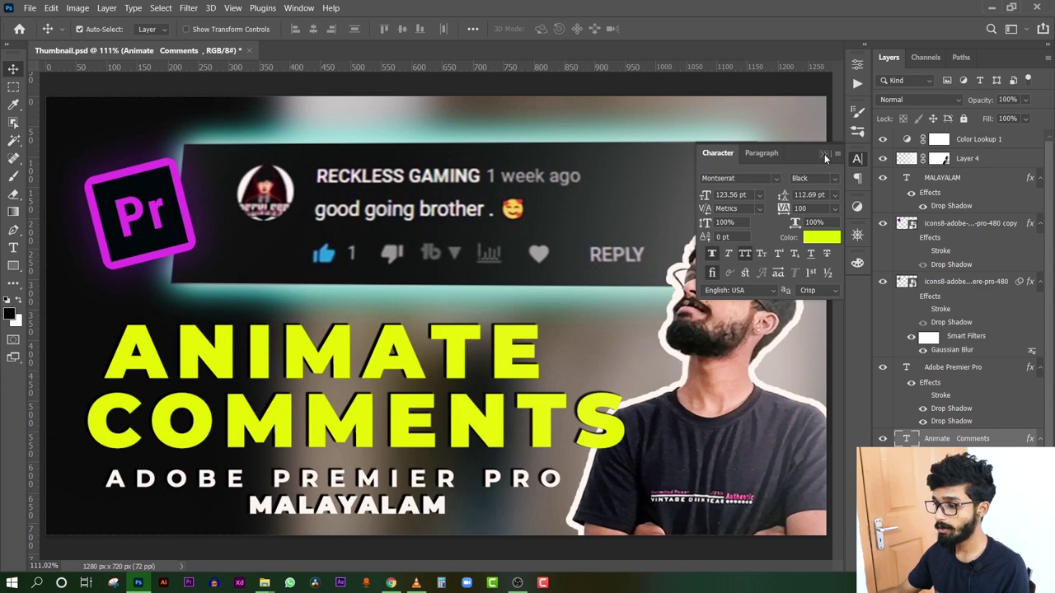
click(824, 154)
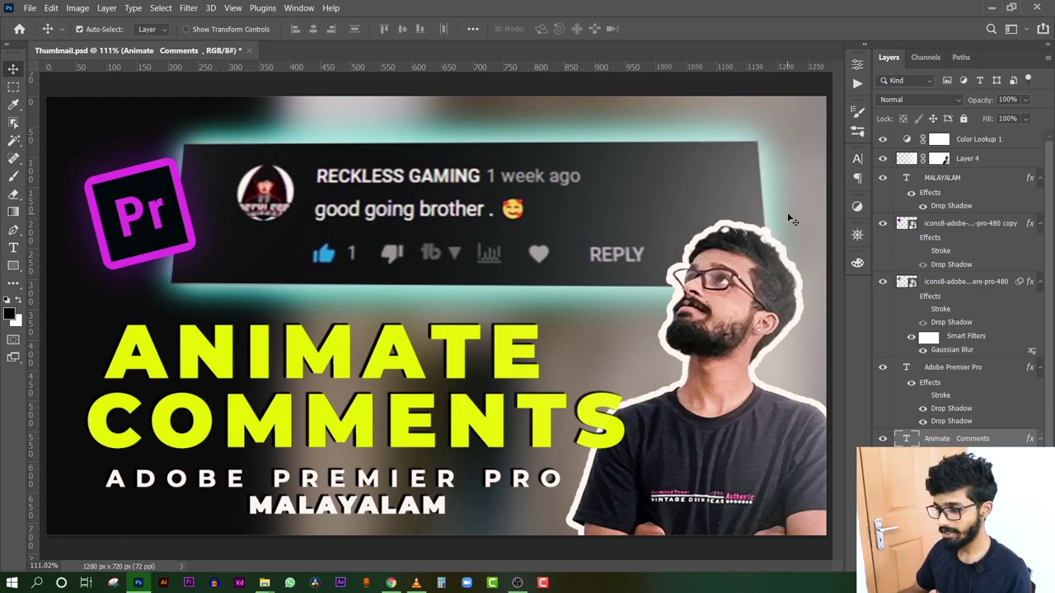
Step: Preview the thumbnail at 25% zoom to judge its legibility at small size, and fit it back to the screen
key(ctrl+minus)
key(ctrl+minus)
key(ctrl+minus)
key(ctrl+minus)
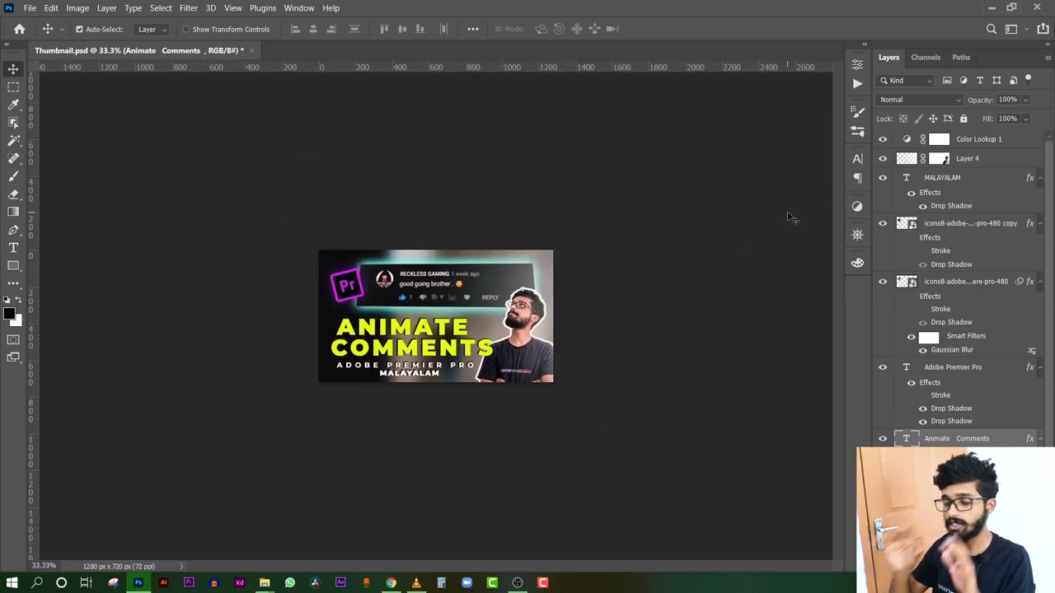
key(ctrl+minus)
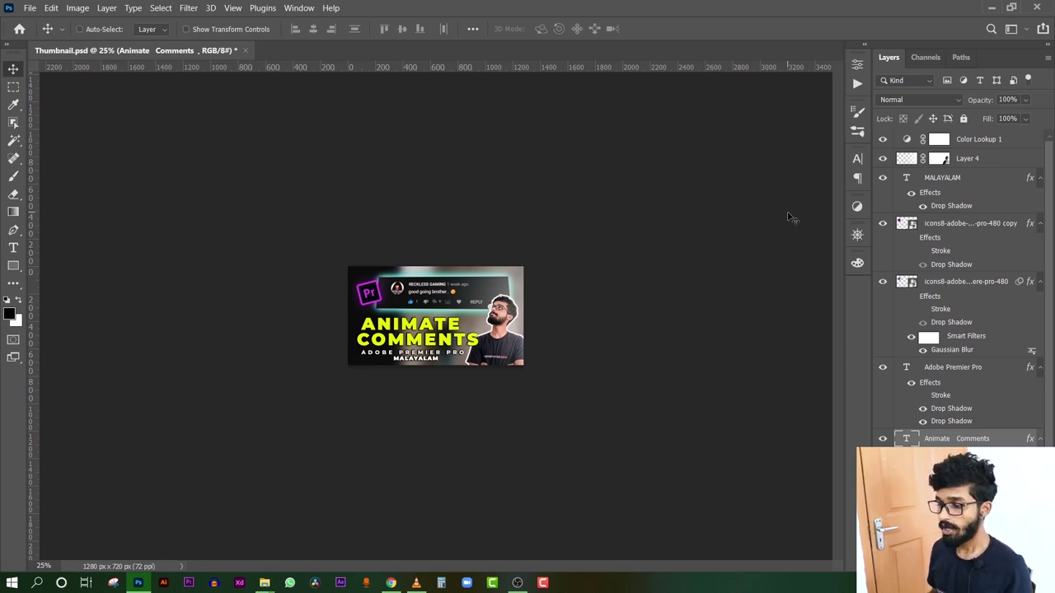
key(ctrl+0)
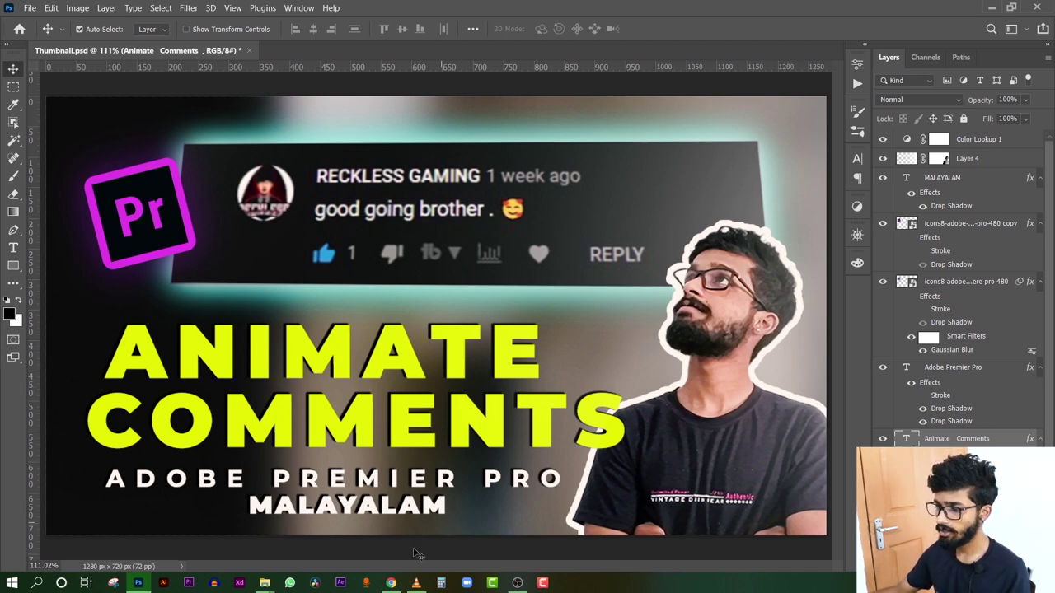
Step: Switch to the DaFont site in Chrome, browse its recently added fonts, and return to Photoshop
click(390, 582)
click(238, 8)
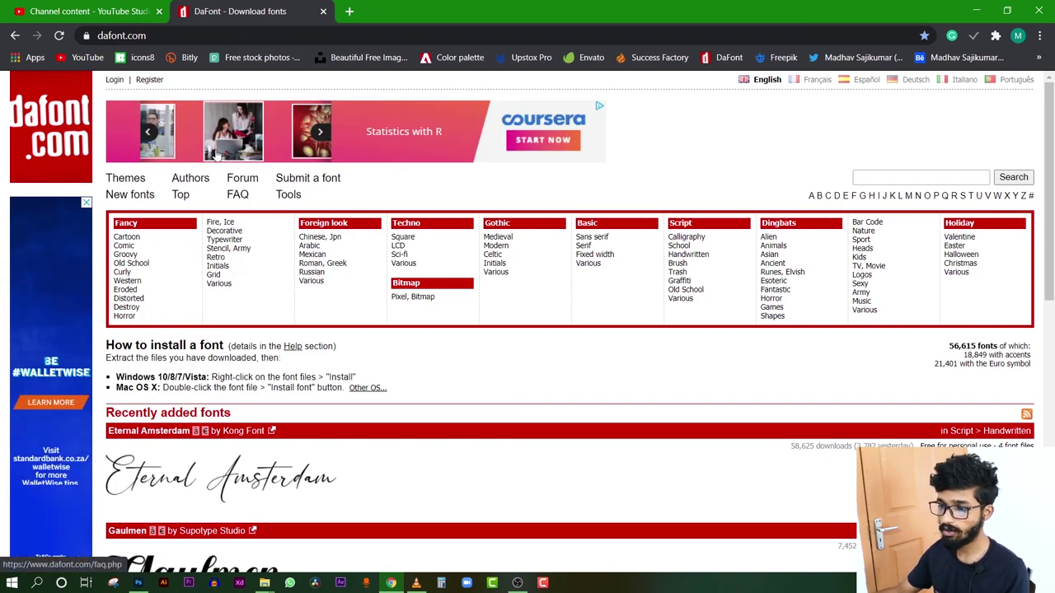
scroll(266, 245, down, 7)
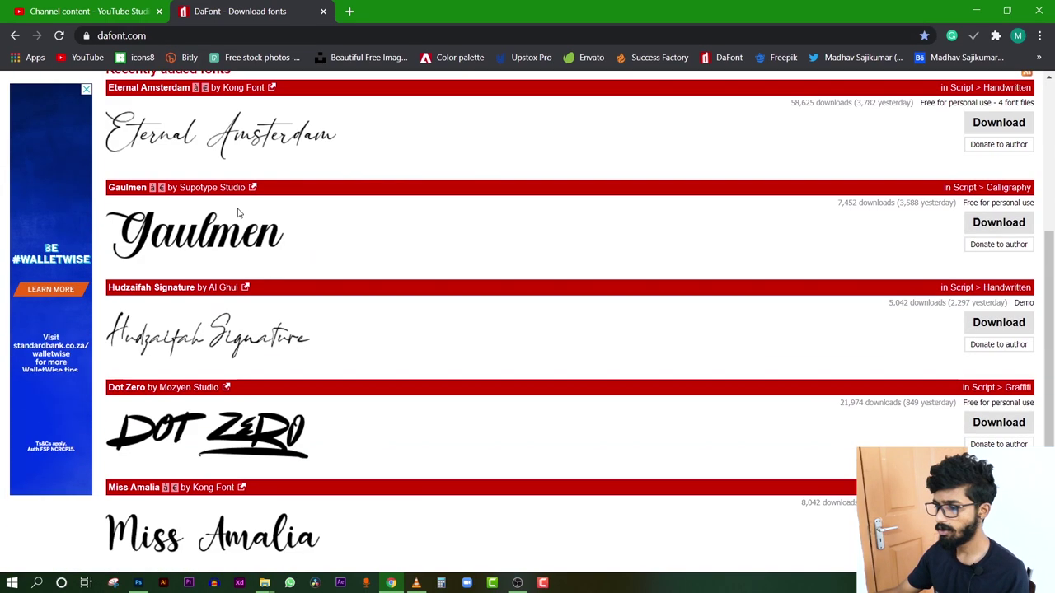
scroll(476, 234, up, 7)
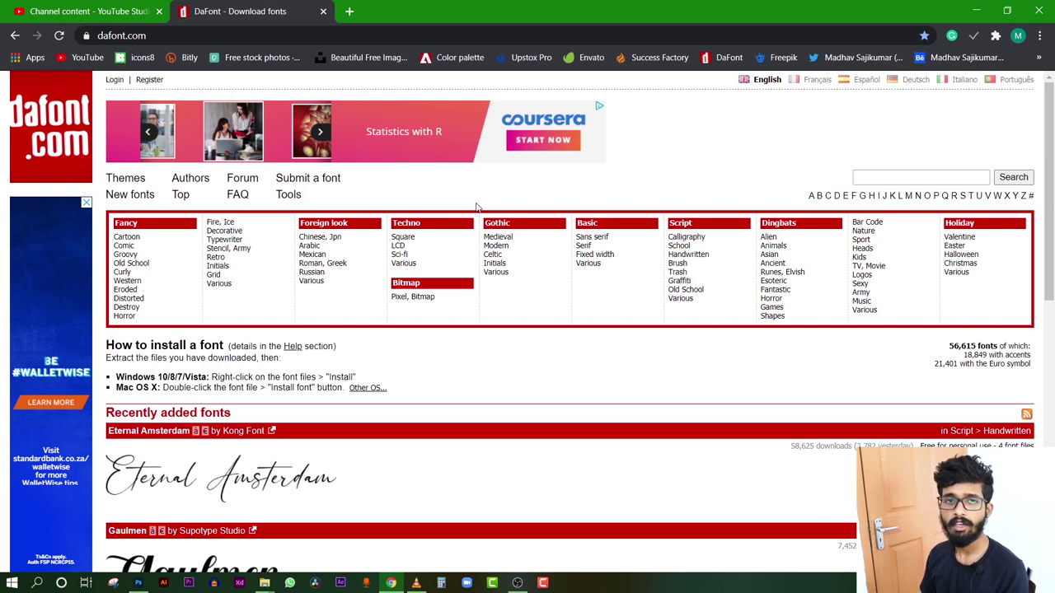
click(976, 11)
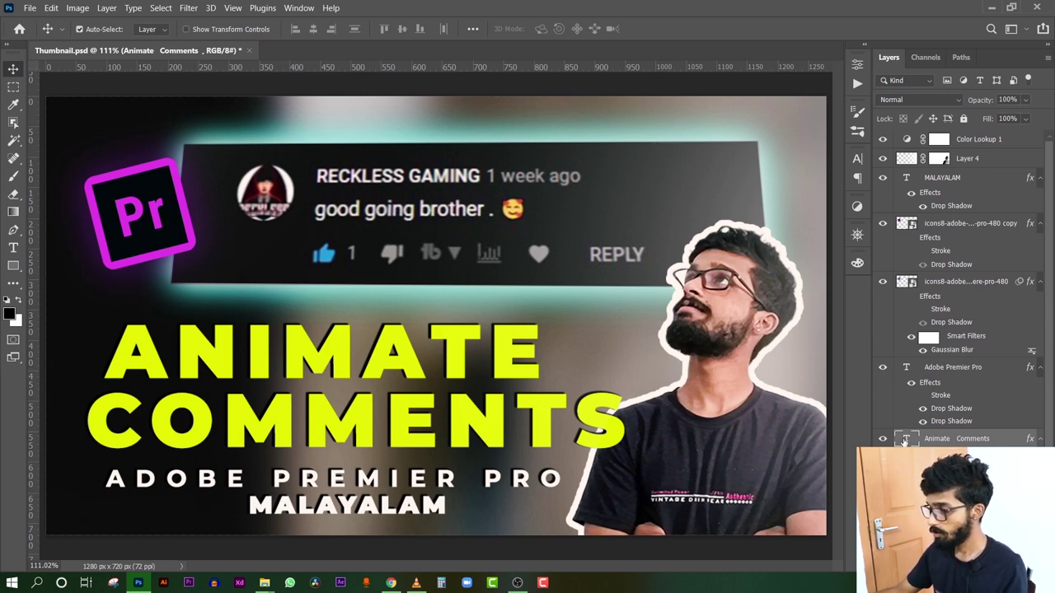
Step: Try black, dark olive and white as the text colour of the Animate Comments layer
click(857, 158)
click(831, 237)
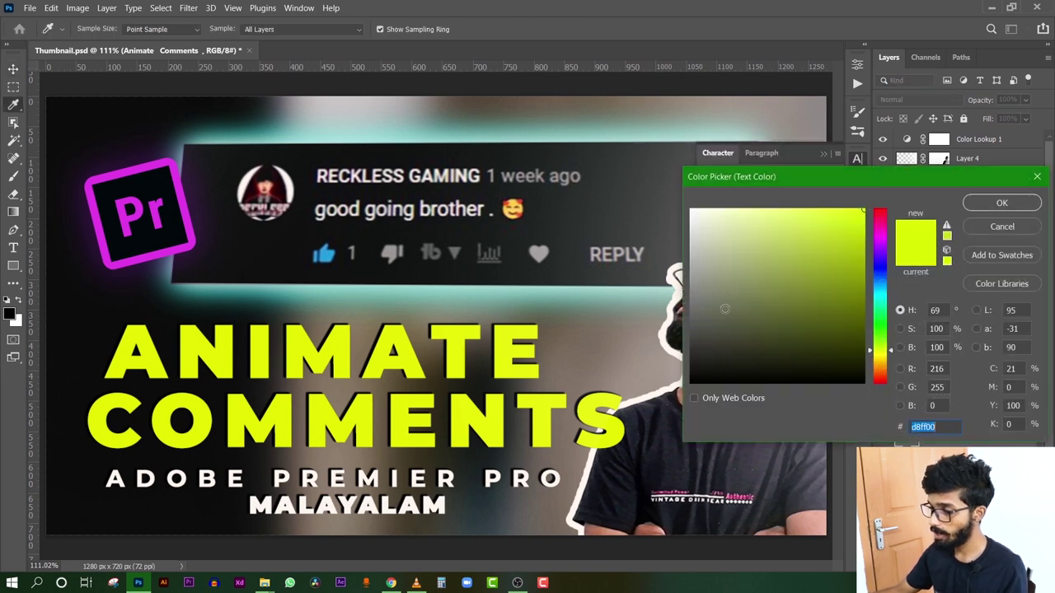
drag(732, 321, 696, 426)
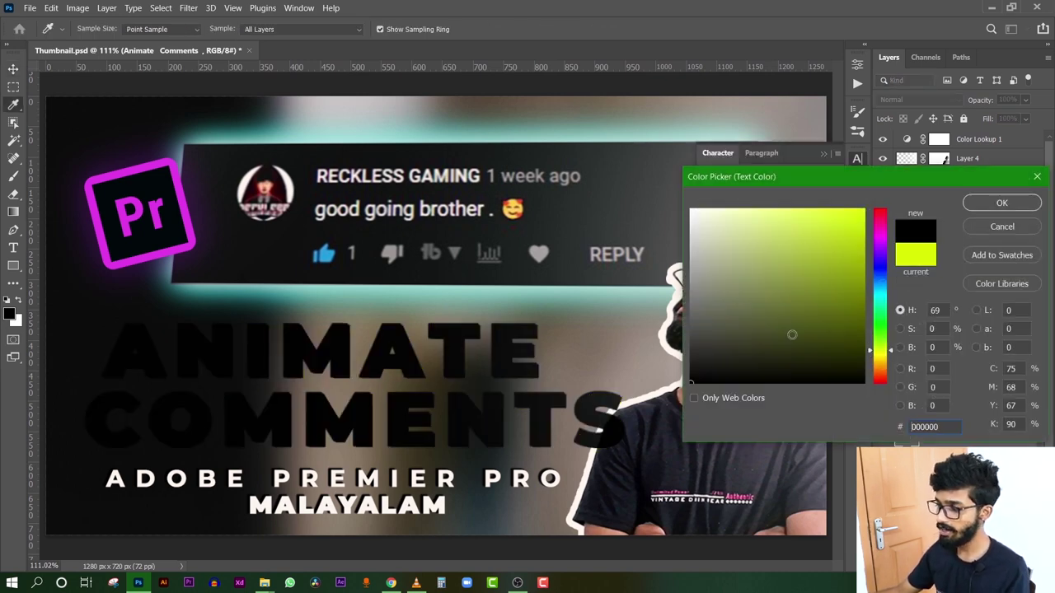
drag(858, 372, 863, 285)
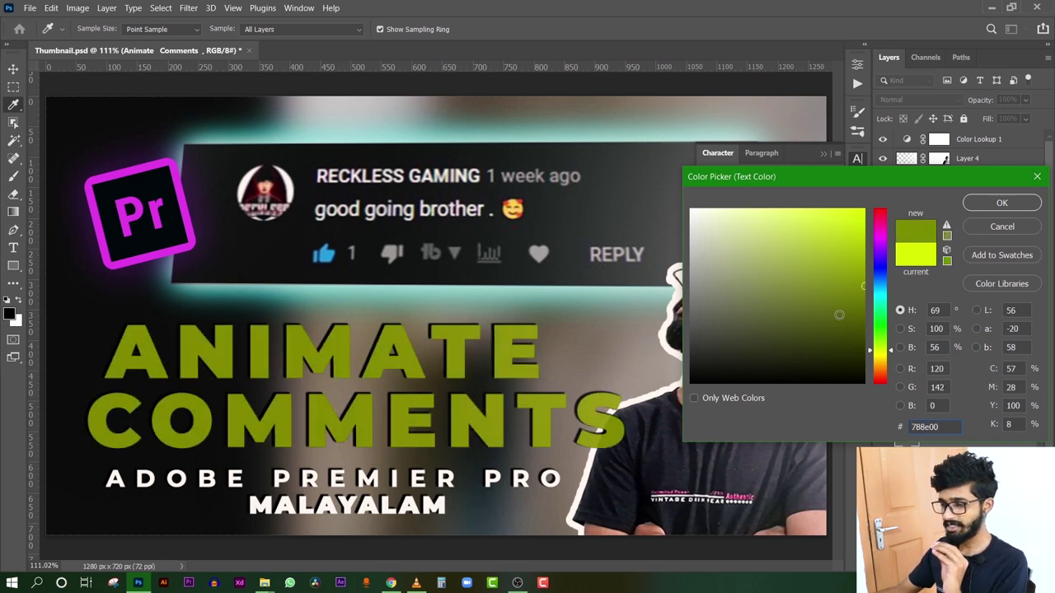
click(863, 283)
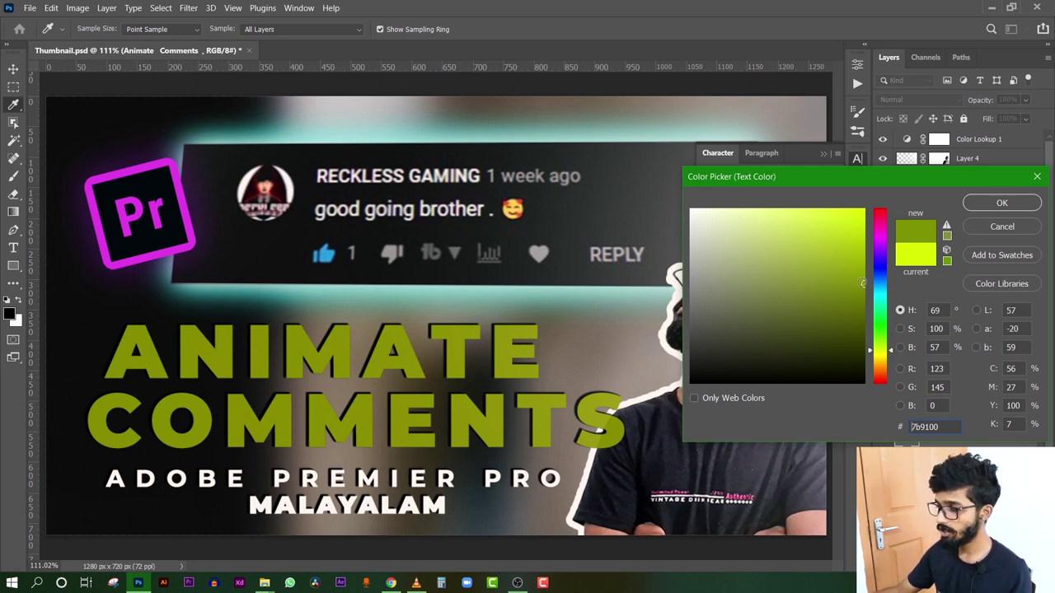
drag(859, 283, 864, 209)
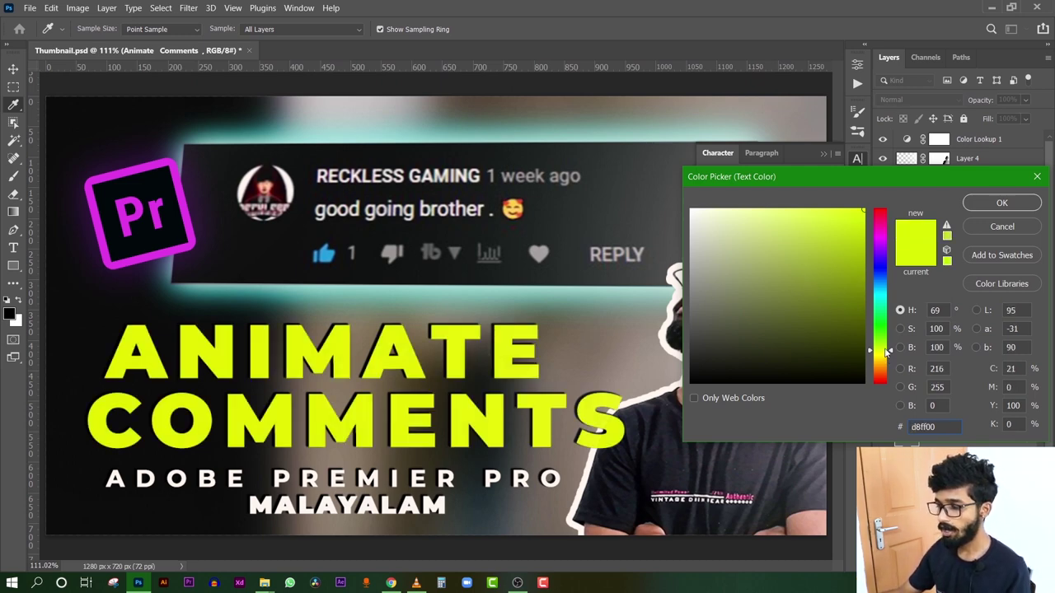
click(874, 296)
drag(808, 248, 544, 196)
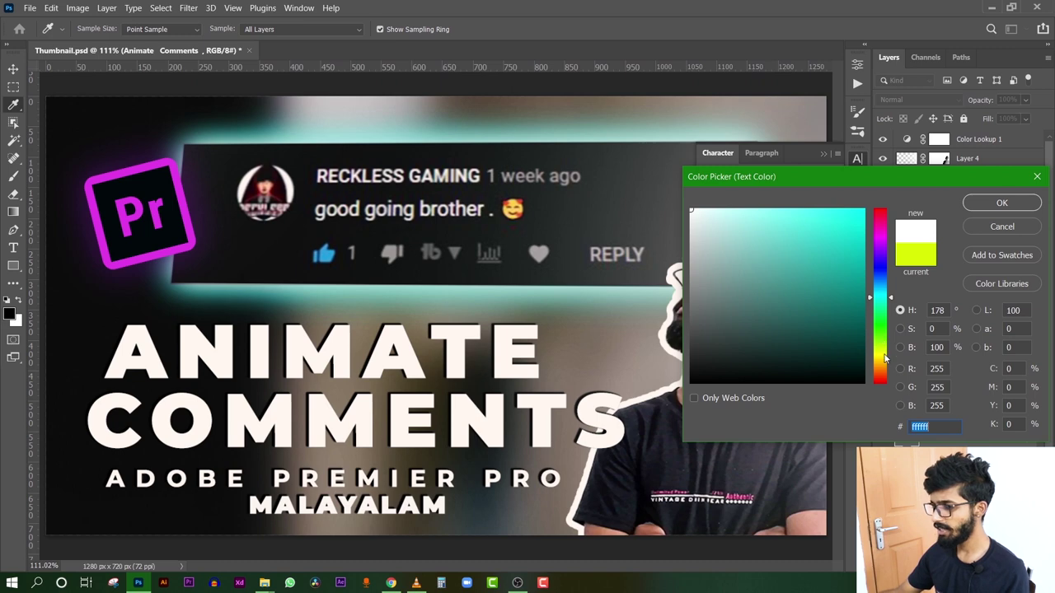
Step: Set the Animate Comments text colour to bright yellow fcff00 and collapse the character settings
click(880, 355)
click(864, 210)
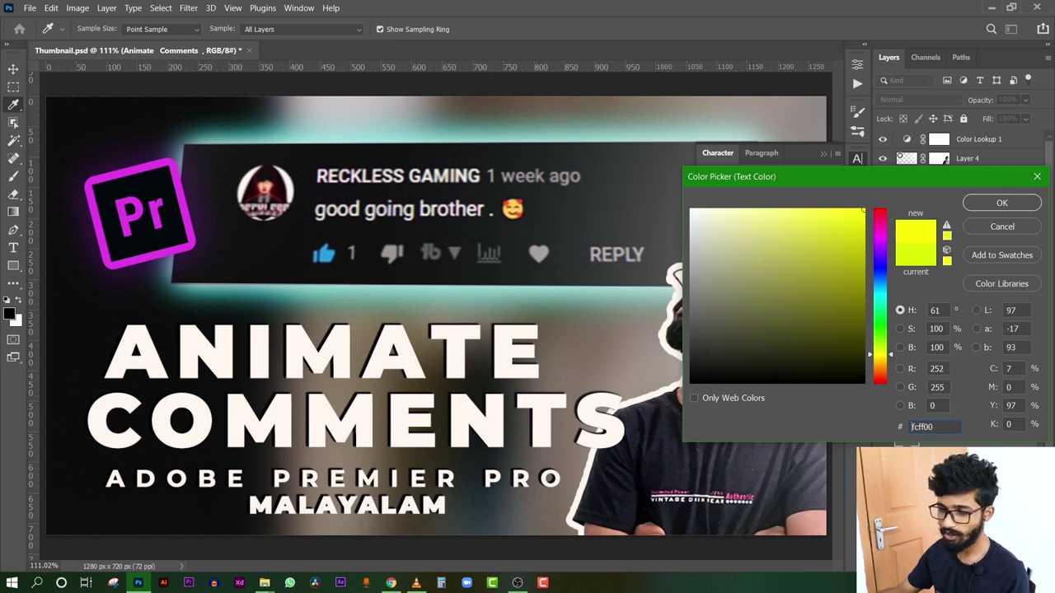
click(1024, 206)
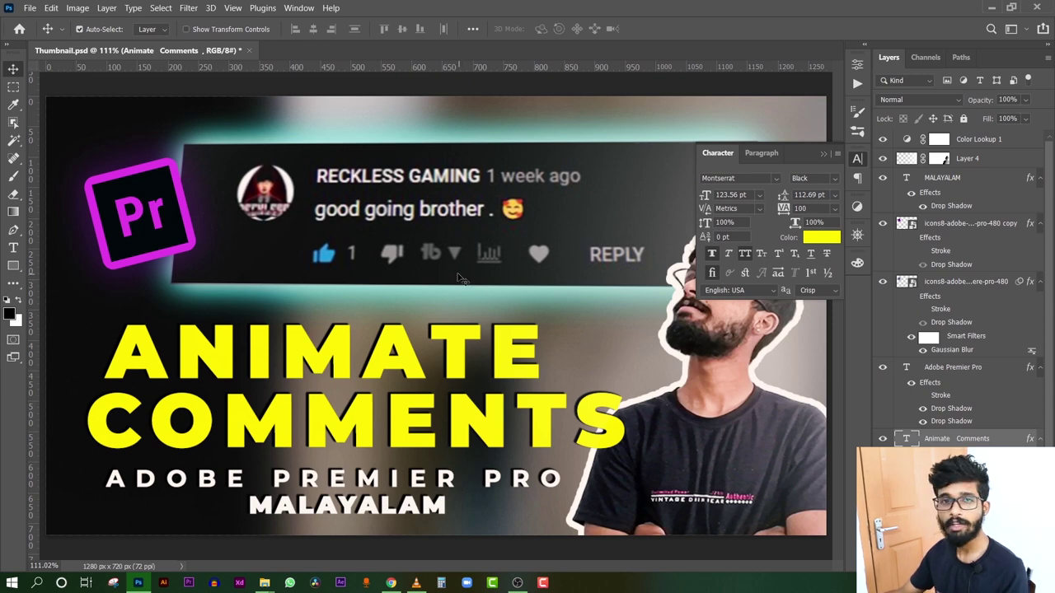
click(471, 333)
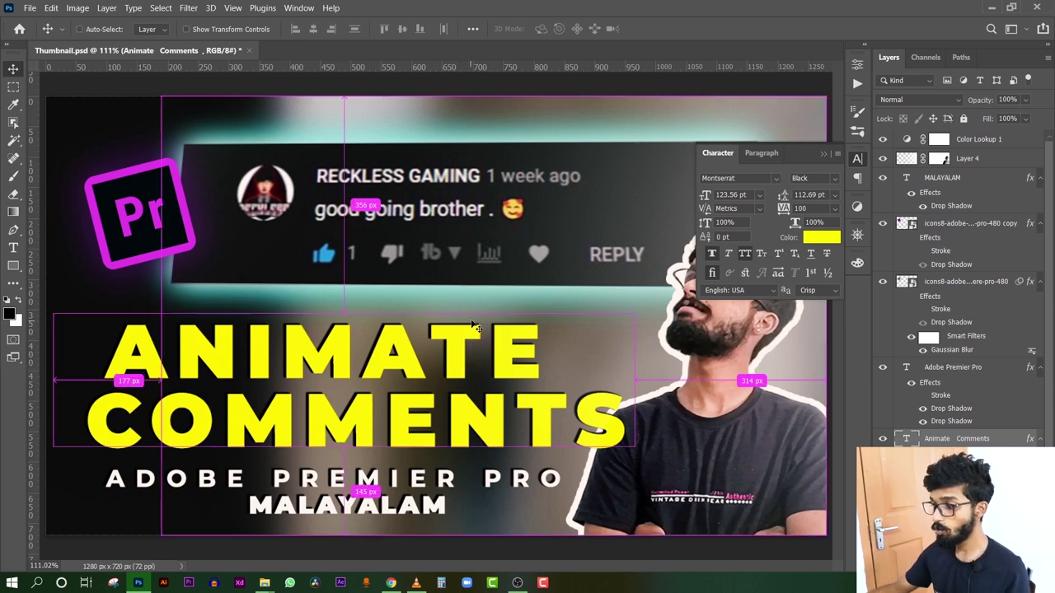
click(823, 154)
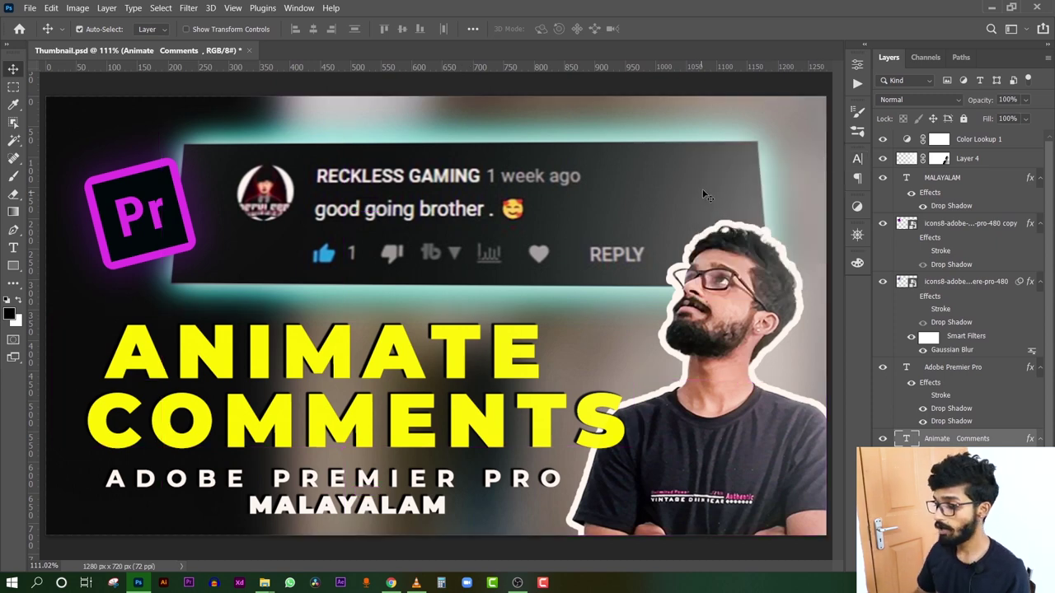
Step: Group Layer 1 together with the text, logo and adjustment layers above it, and clear the layer selection
key(ctrl+1)
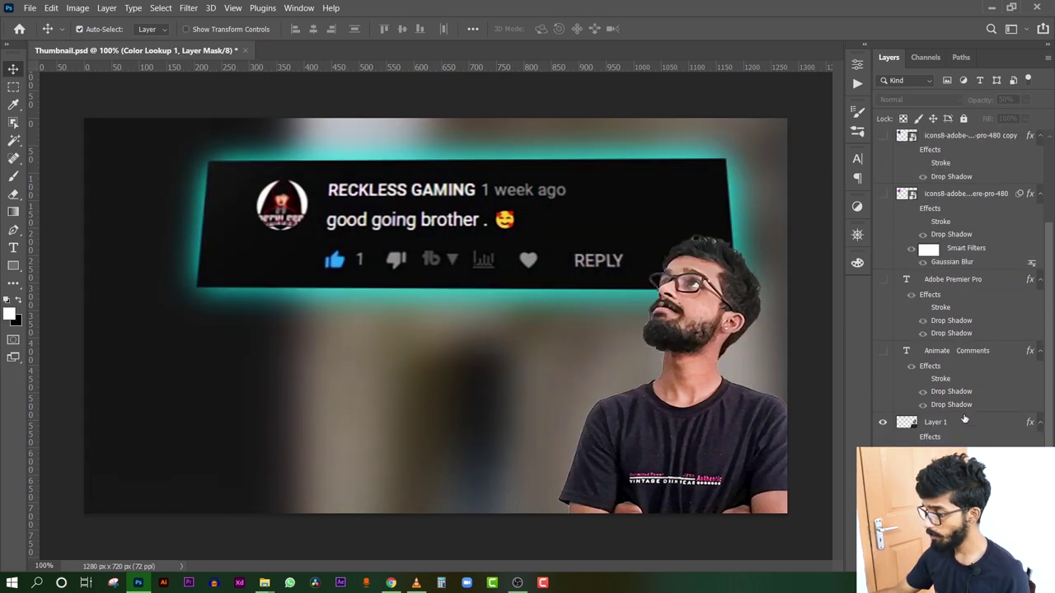
scroll(956, 330, down, 3)
alt+click(882, 421)
shift+click(953, 279)
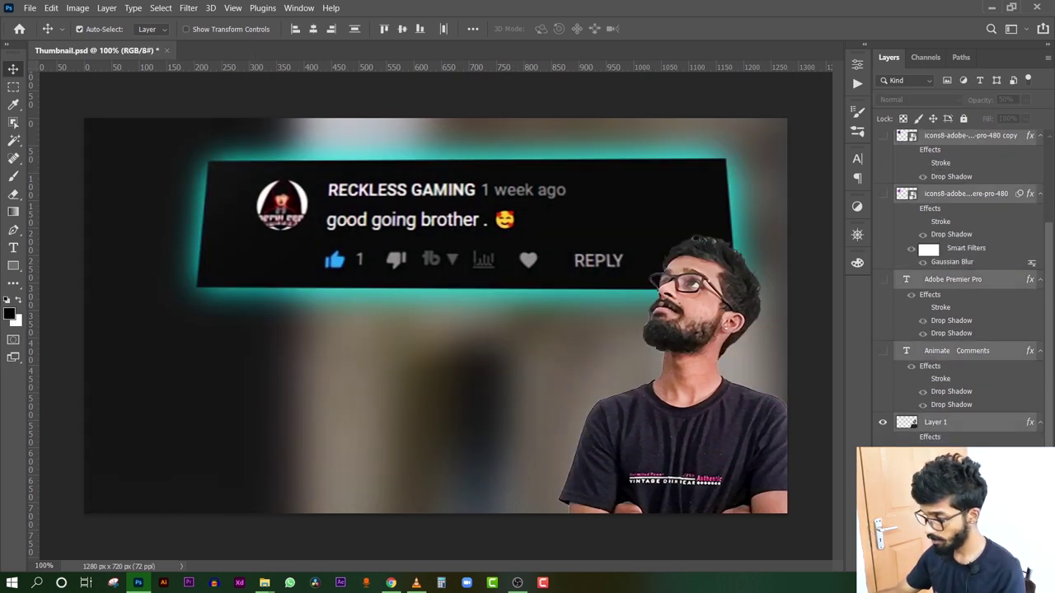
key(ctrl+g)
click(935, 212)
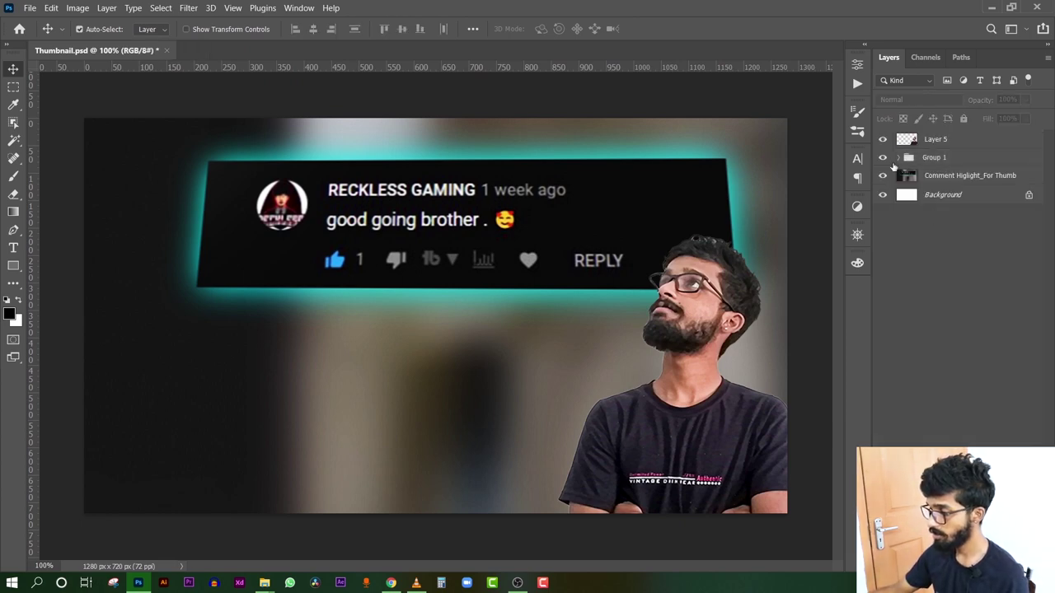
Step: Move the man's cut-out on Layer 5 upward and slightly to the right so his folded arms show
click(710, 381)
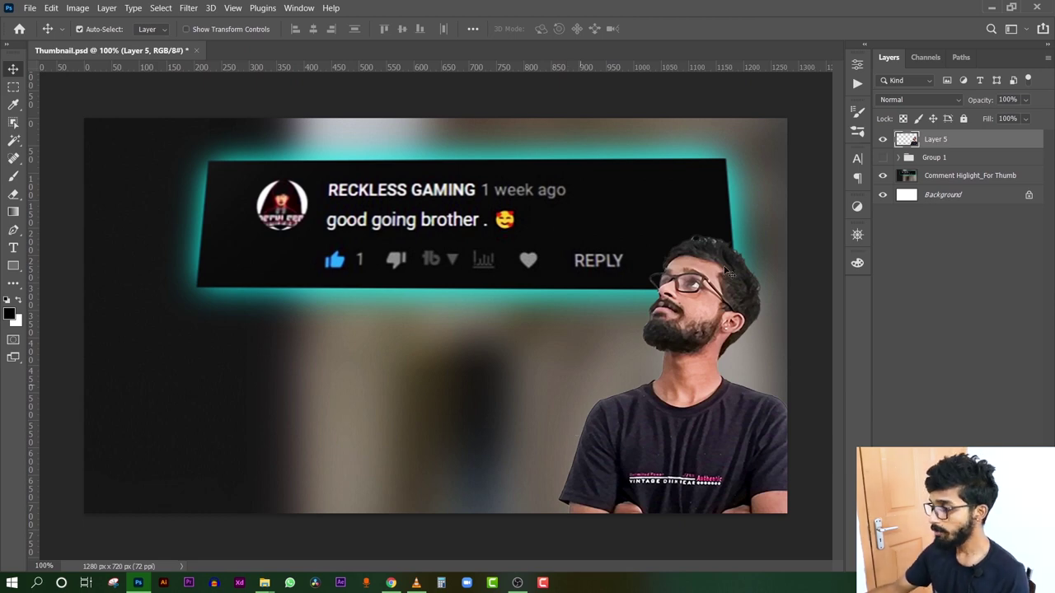
drag(737, 481, 760, 416)
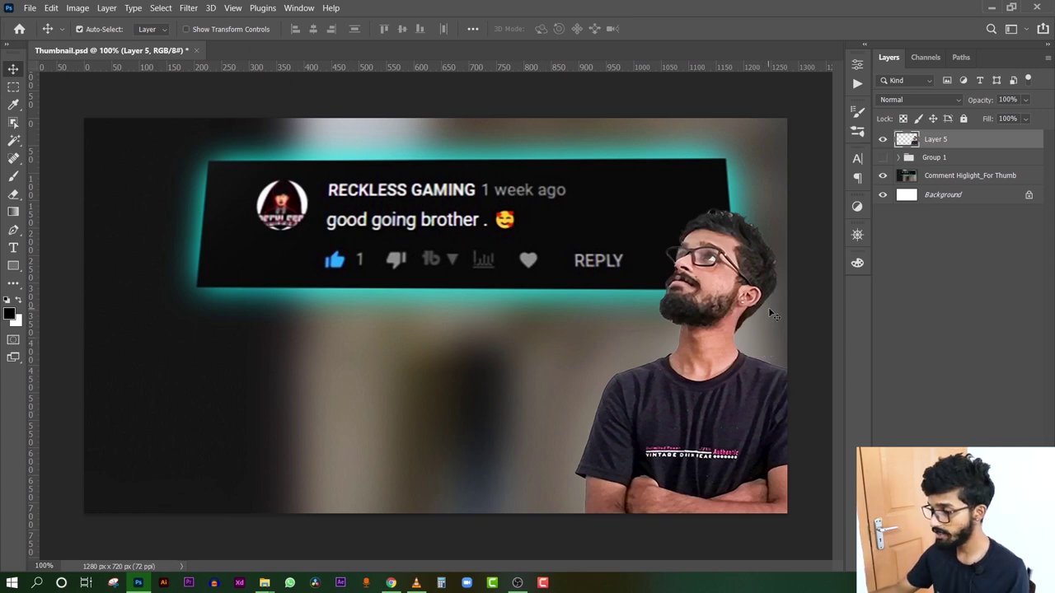
double_click(1028, 146)
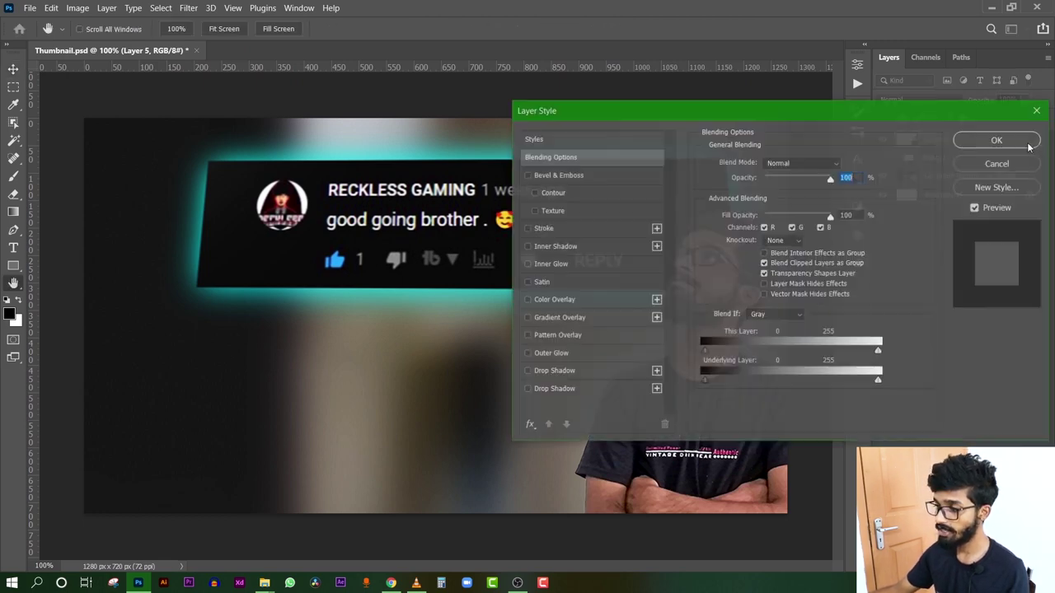
drag(627, 113, 434, 128)
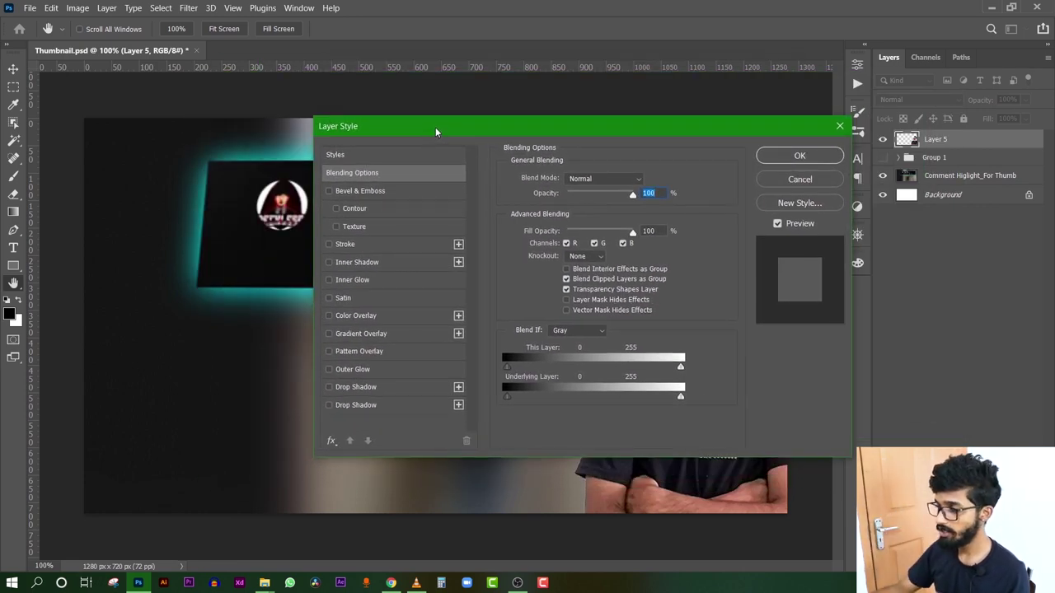
click(815, 178)
double_click(935, 138)
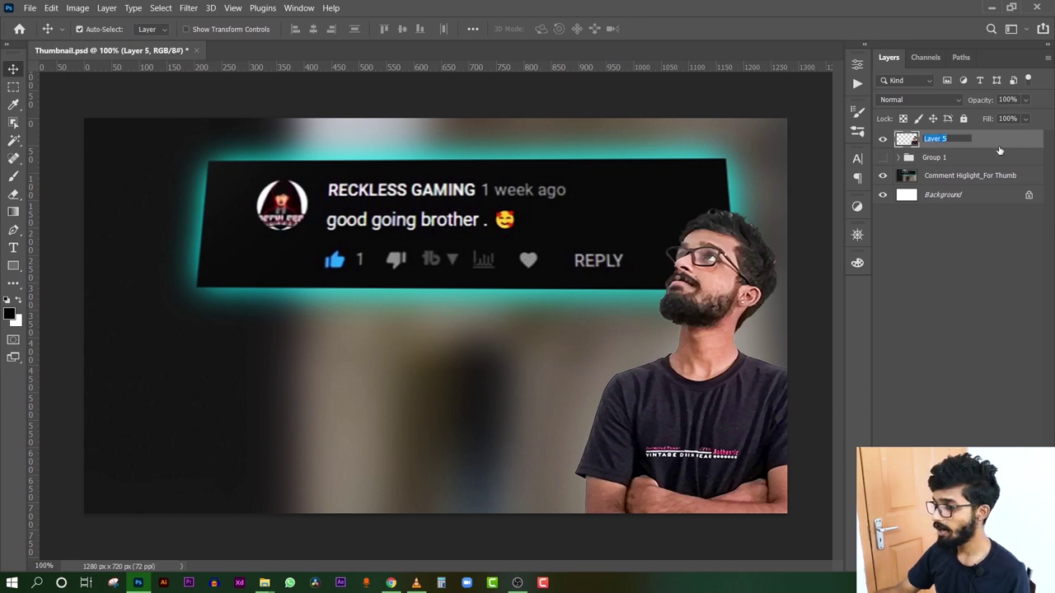
key(Return)
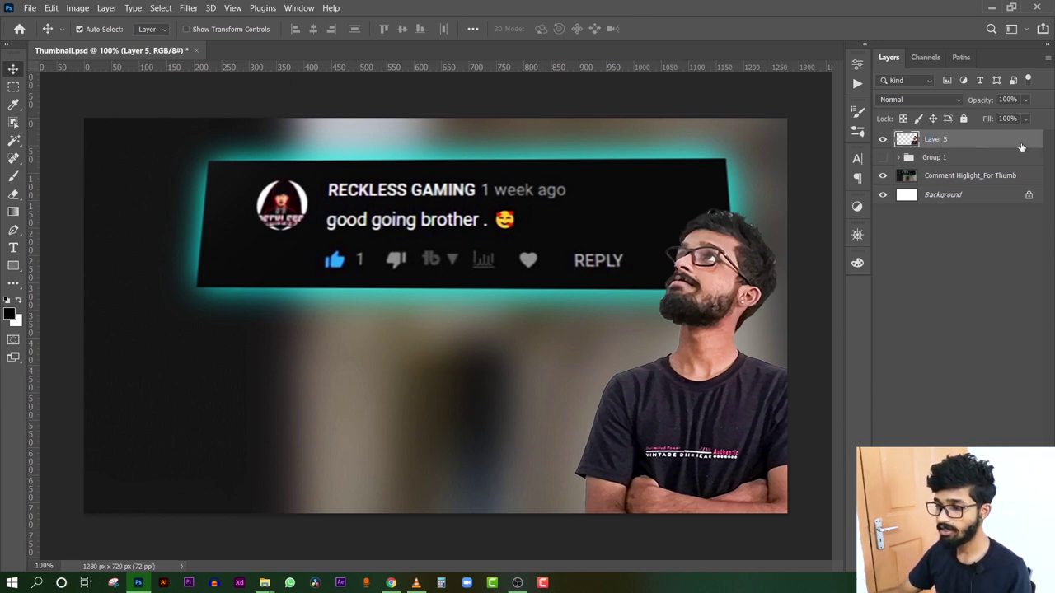
Step: Add an outside stroke of 10 px around the man's cut-out on Layer 5
double_click(1023, 145)
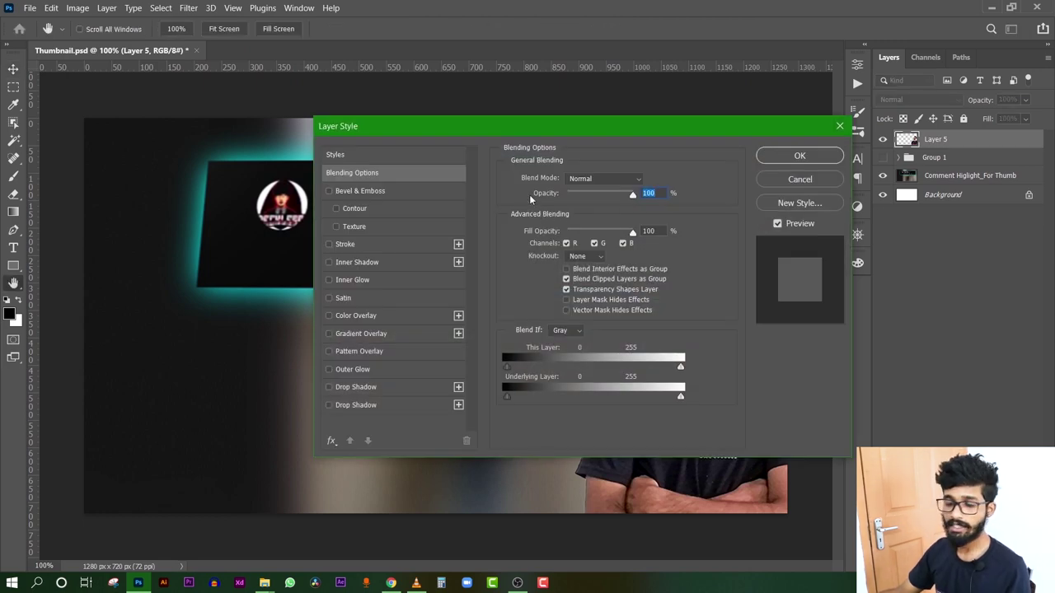
drag(403, 132, 435, 127)
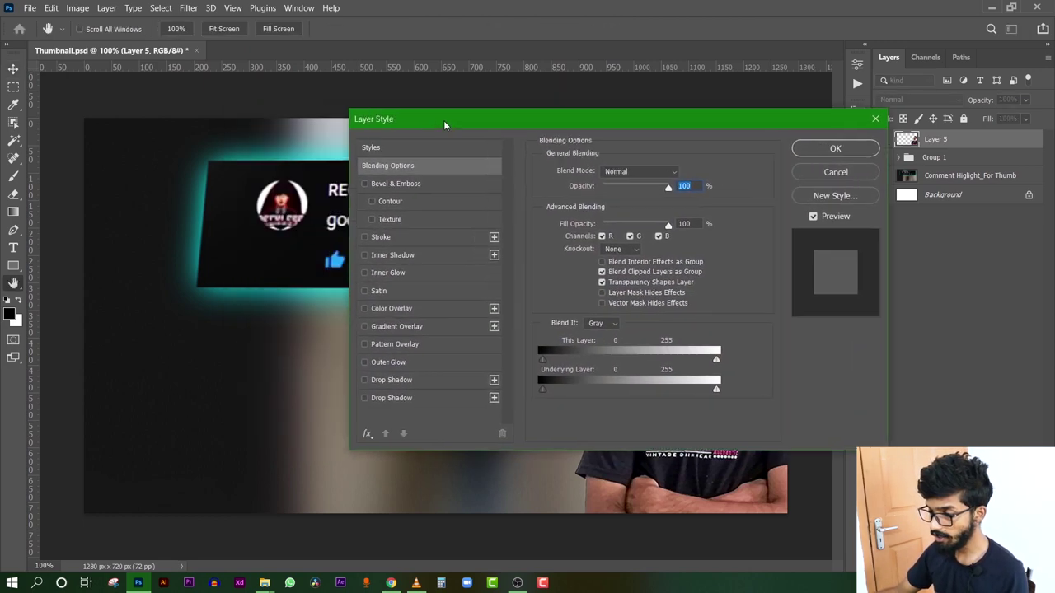
click(360, 241)
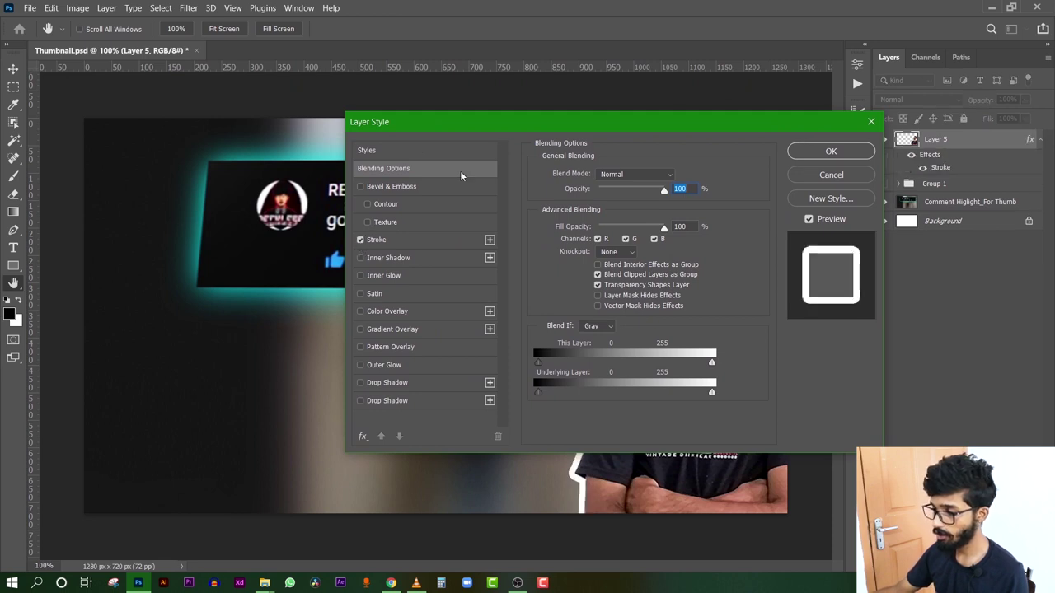
mouse_move(504, 127)
mouse_down()
mouse_move(62, 111)
mouse_move(181, 98)
mouse_up()
click(57, 212)
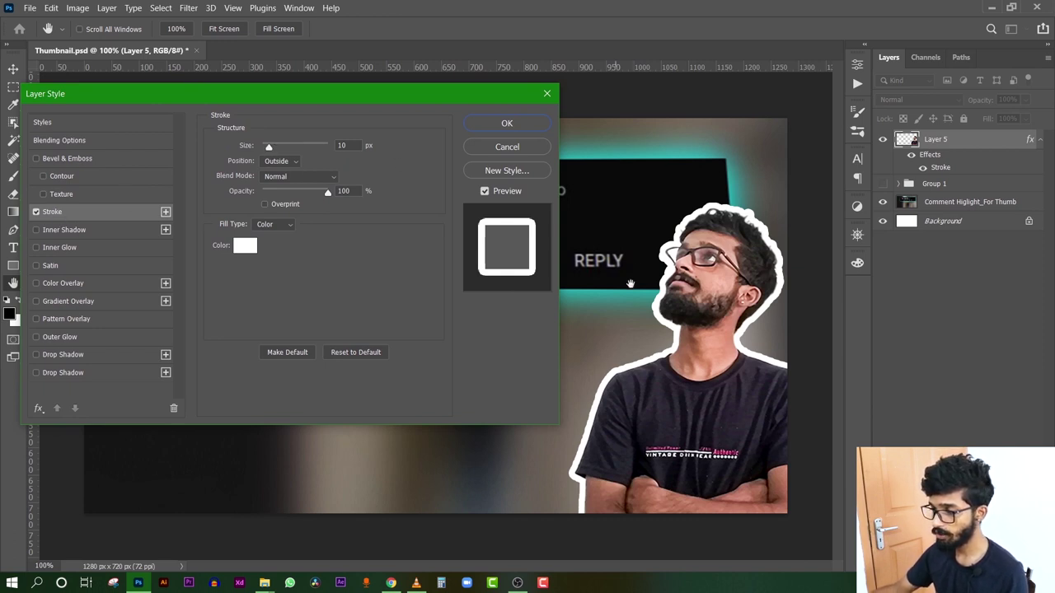
mouse_move(272, 143)
mouse_down()
mouse_move(315, 145)
mouse_move(263, 146)
mouse_up()
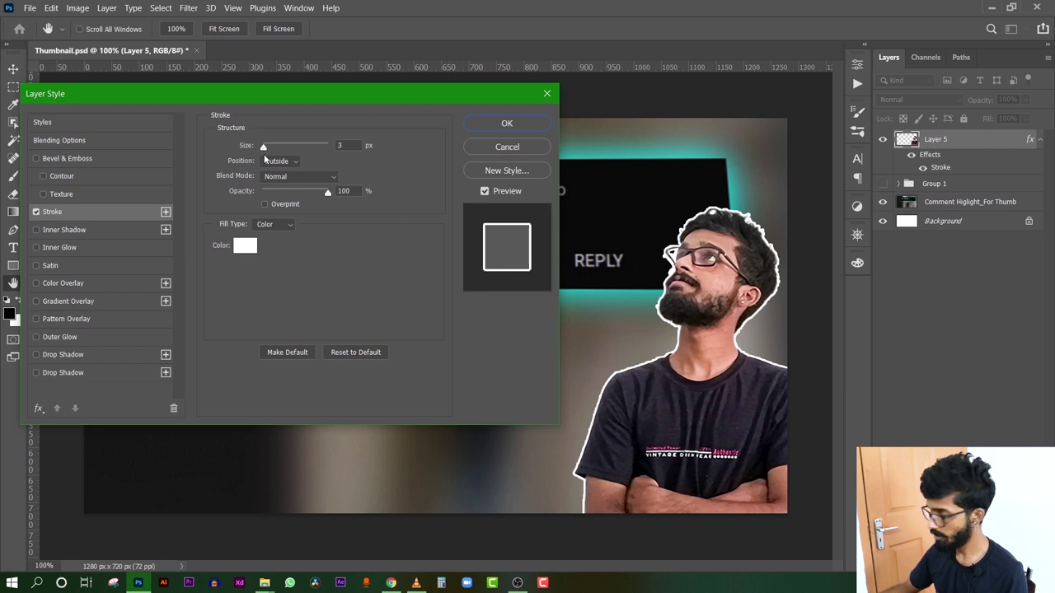
text(10)
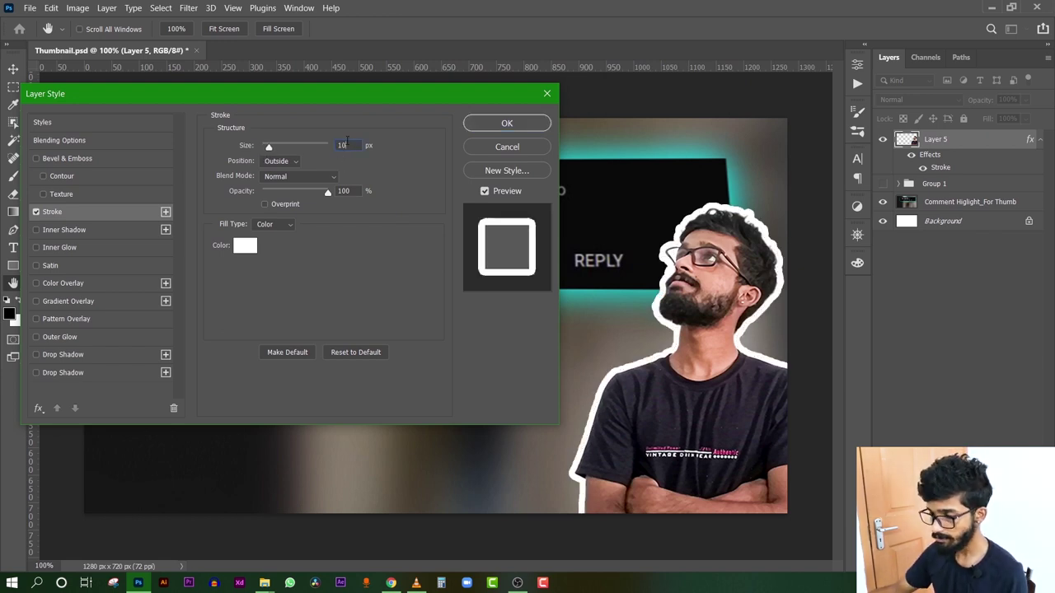
Step: Try red ff0000 and yellow f0ff00 as the colour of the cut-out's stroke
click(248, 250)
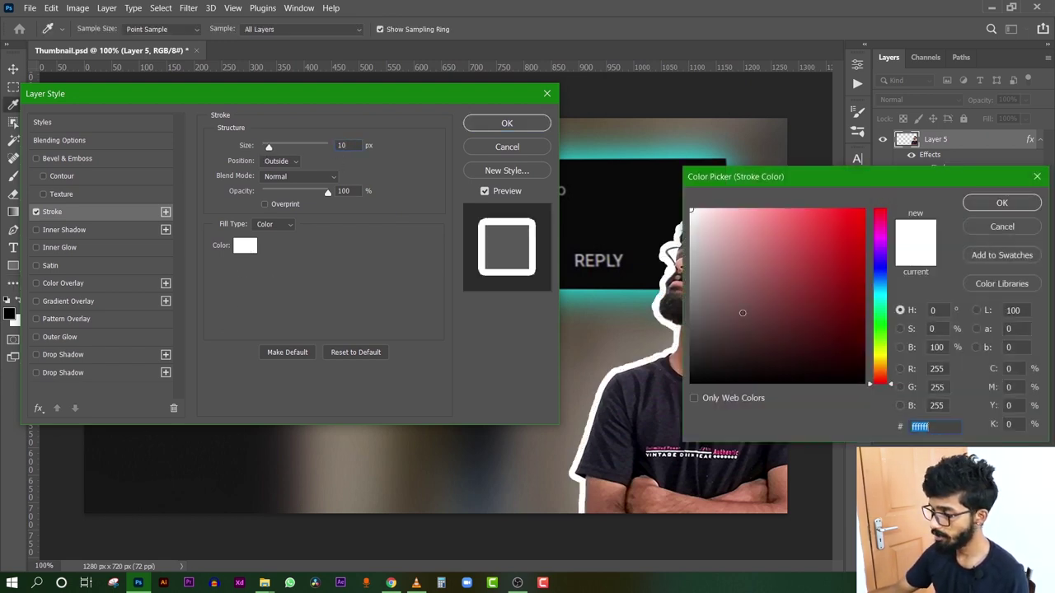
text(ff0000)
drag(880, 366, 880, 353)
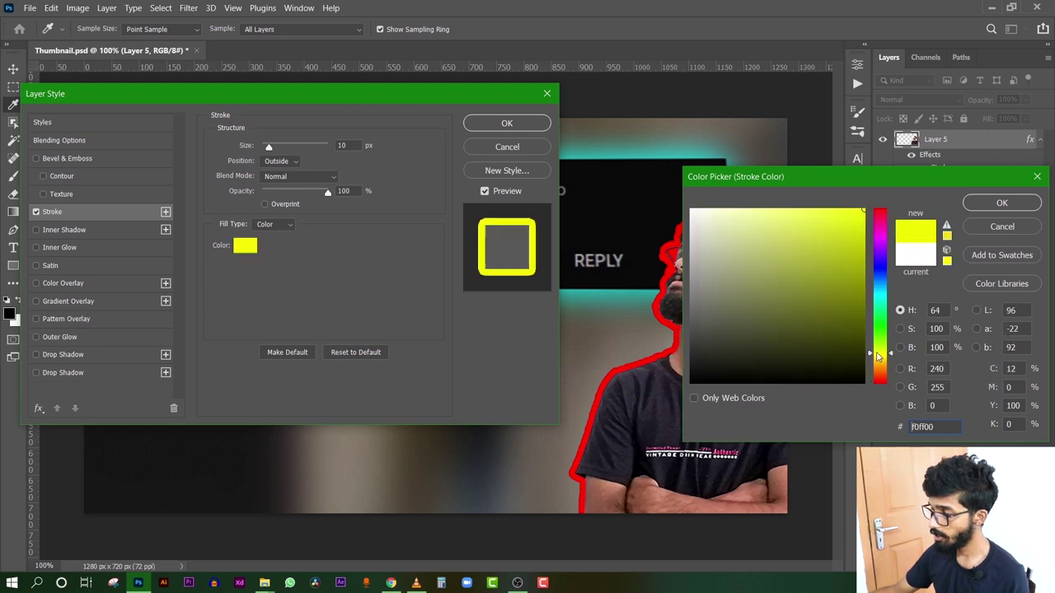
click(1003, 203)
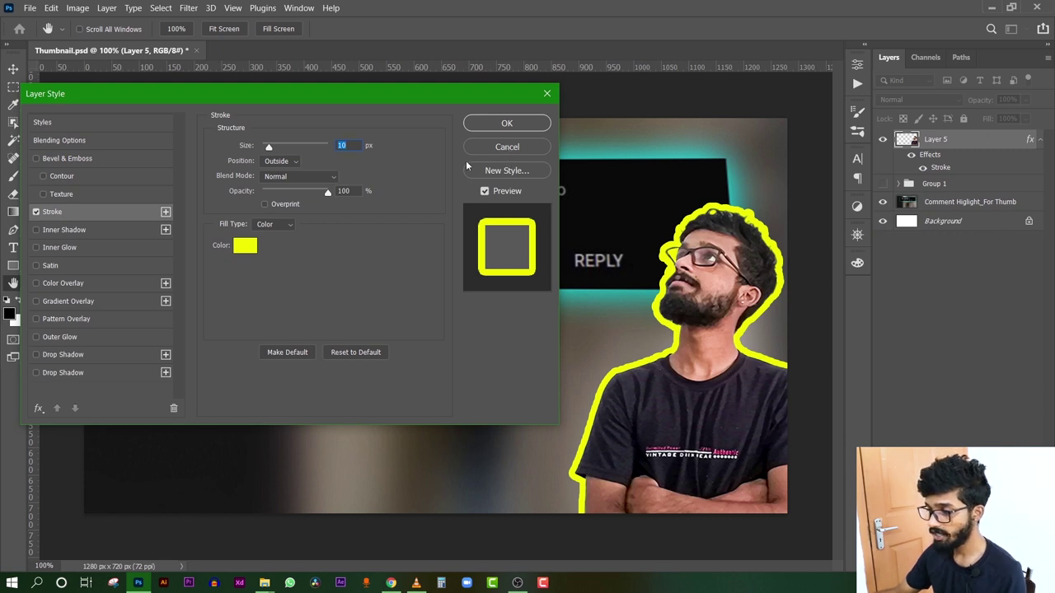
Step: Set the cut-out's stroke colour to white ffffff and apply the layer style
click(252, 251)
click(690, 209)
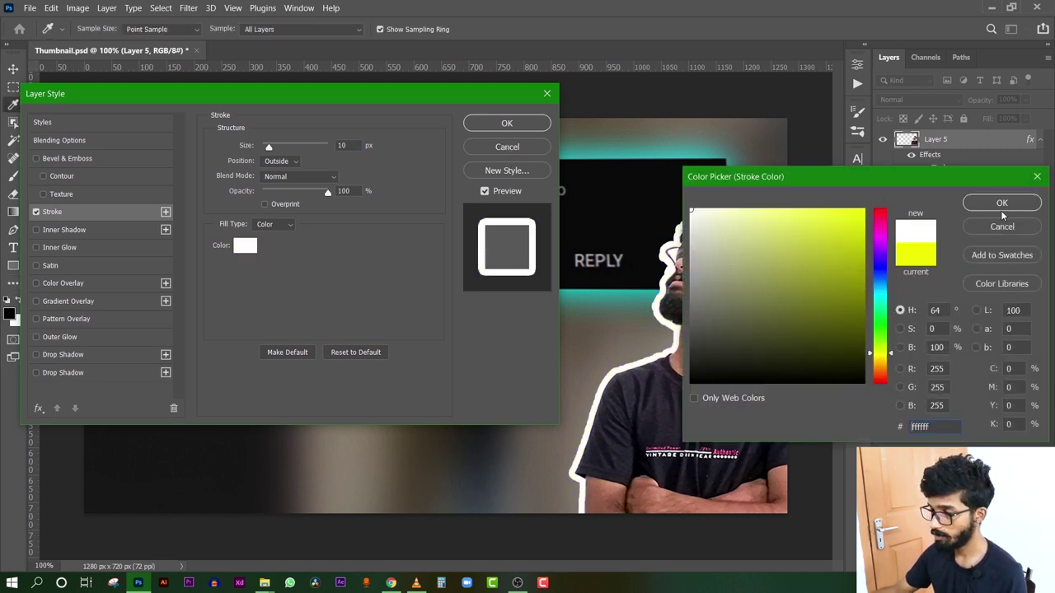
click(1005, 204)
click(513, 124)
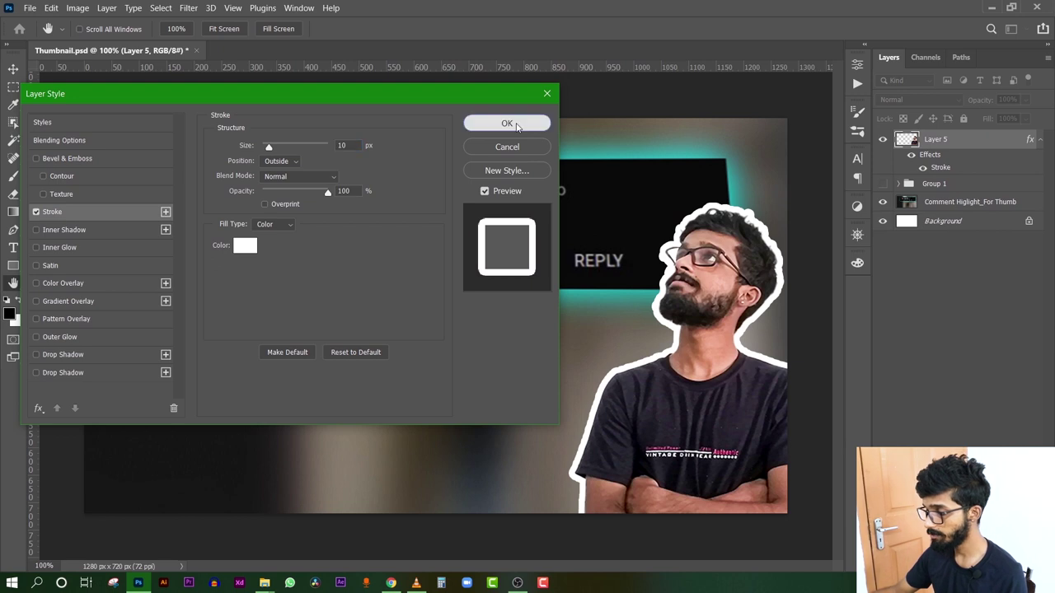
Step: Expand Group 1 and show its copied Premiere Pro logo layer
click(898, 183)
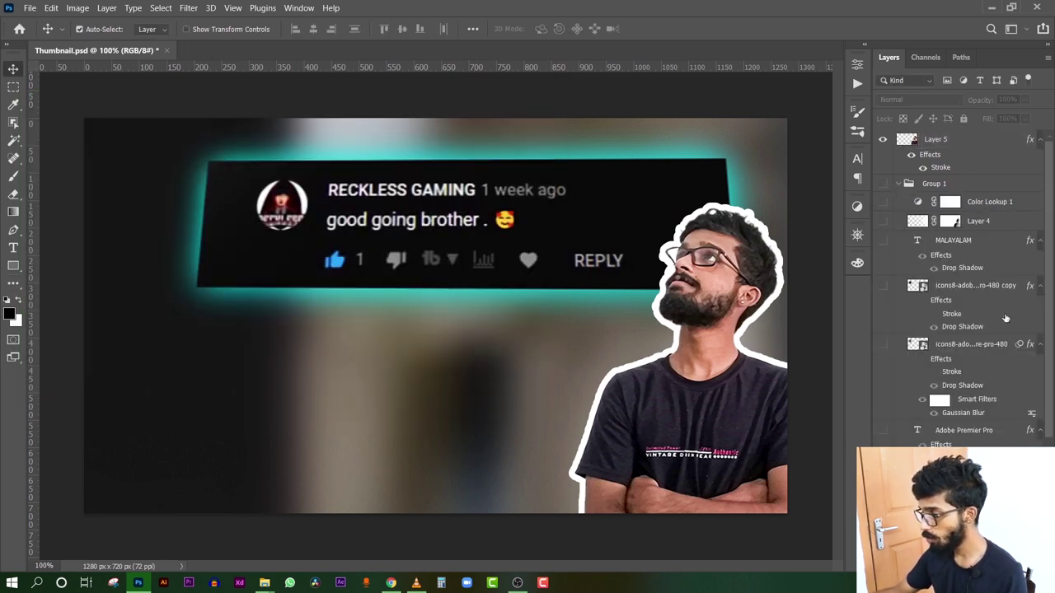
click(883, 286)
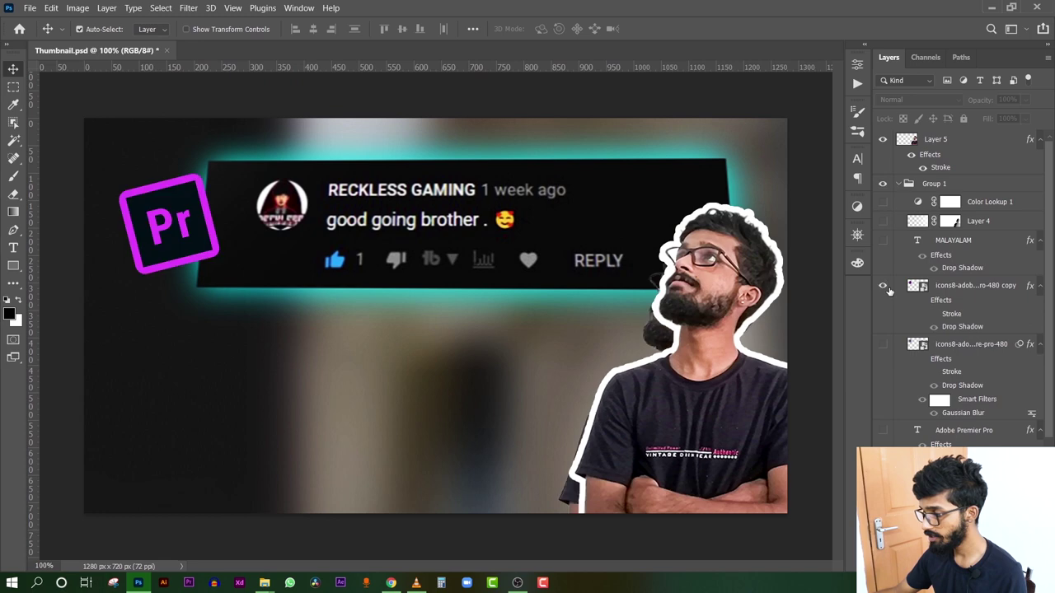
click(884, 346)
click(883, 346)
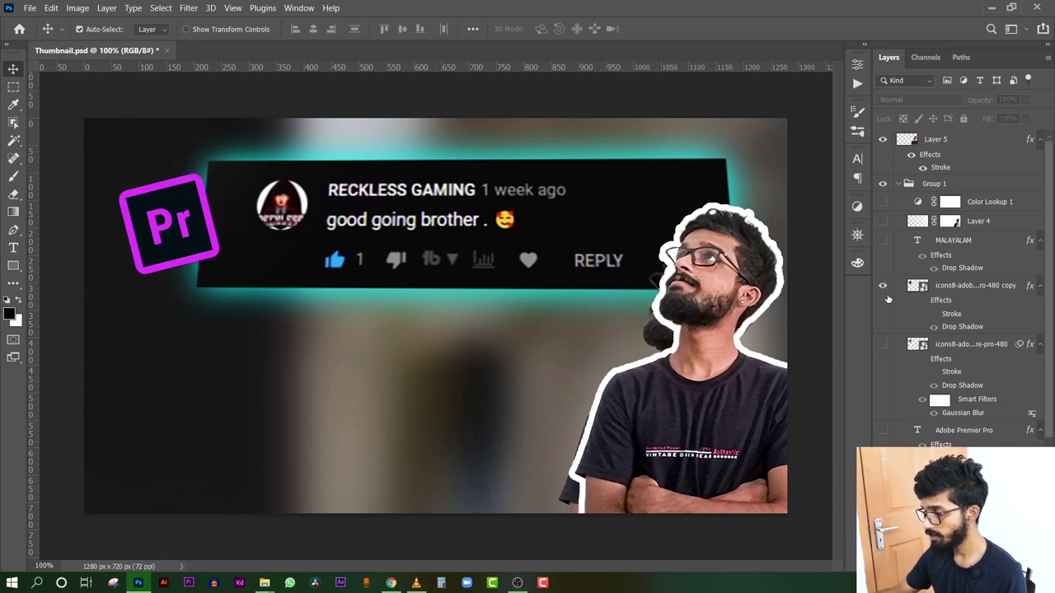
click(884, 286)
Step: Duplicate the copied Premiere Pro logo layer, placing the duplicate between Layer 5 and Group 1, and collapse the group
click(979, 285)
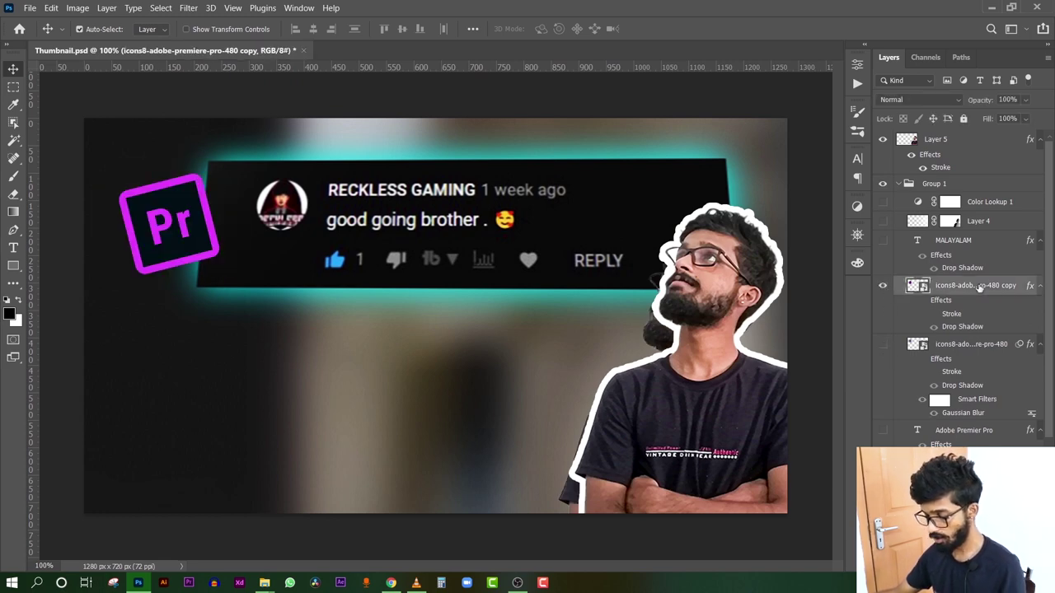
key(ctrl+j)
drag(970, 287, 942, 175)
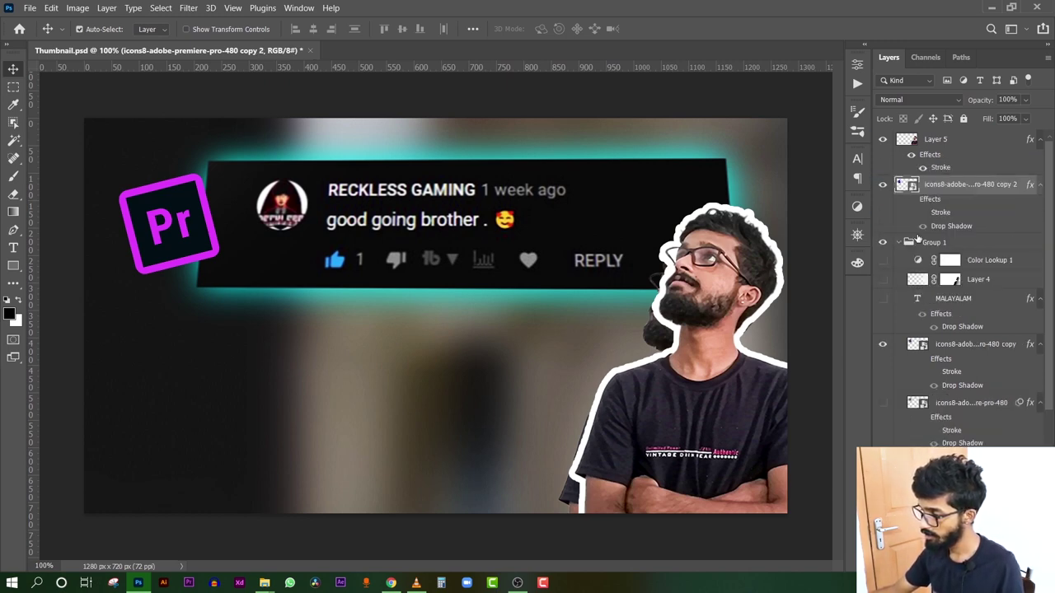
click(898, 243)
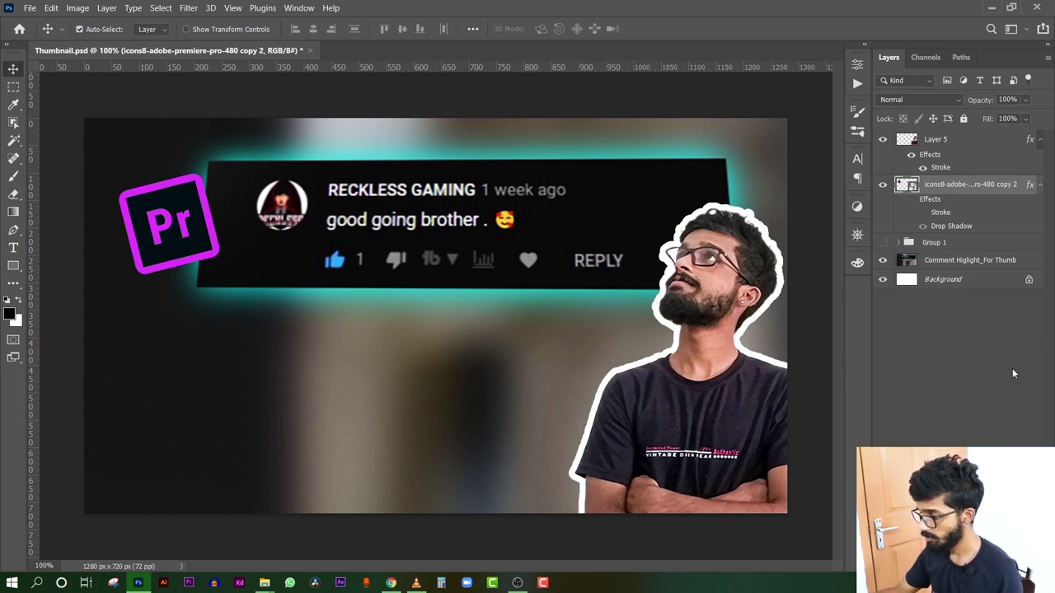
Step: Add a blank layer above the duplicated Premiere Pro logo and merge the two into a single layer
key(ctrl+shift+alt+n)
shift+click(939, 216)
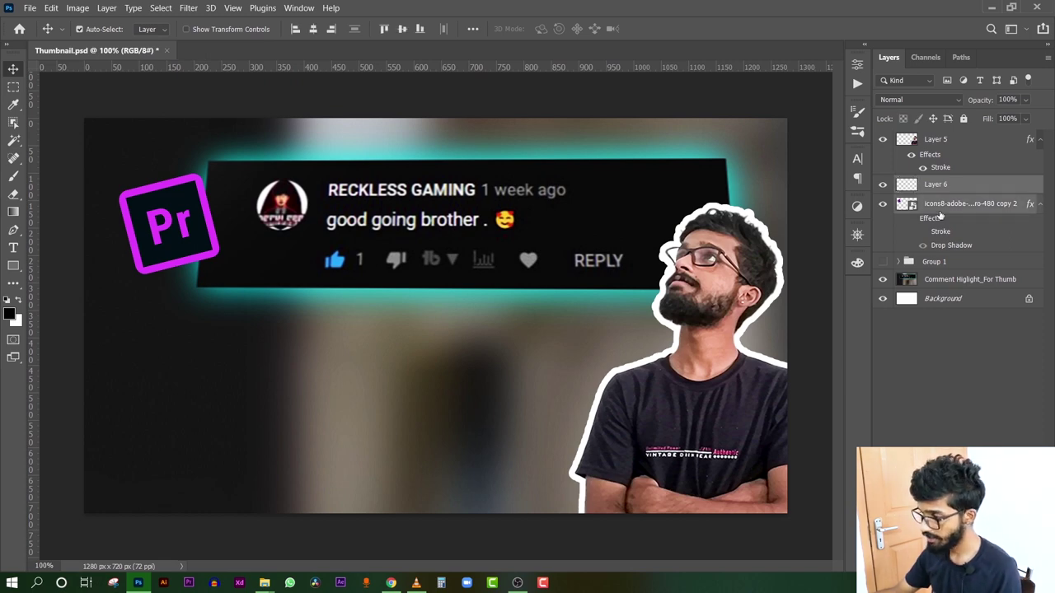
key(ctrl+e)
click(882, 186)
click(882, 186)
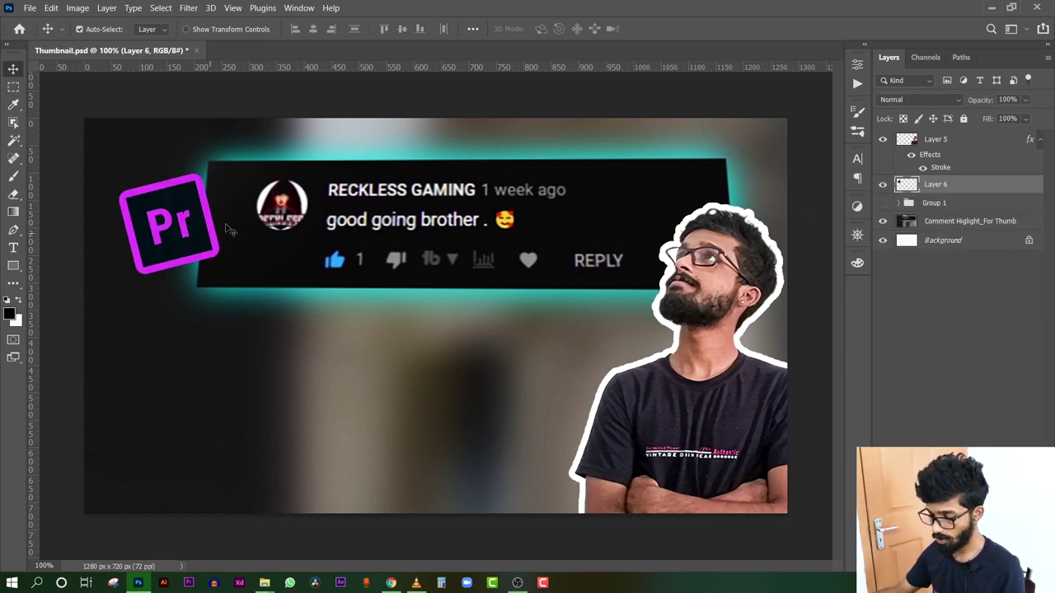
Step: Rotate the Premiere Pro logo on Layer 6 by -2.23° and clear the layer selection
key(ctrl+t)
mouse_move(235, 285)
mouse_down()
mouse_move(247, 277)
mouse_move(242, 287)
mouse_up()
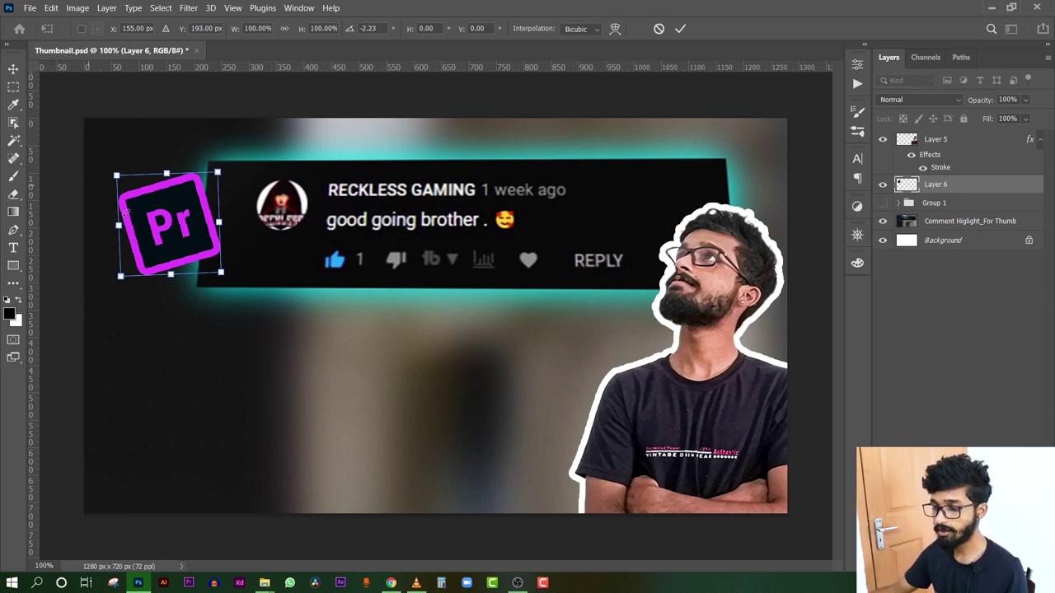
drag(222, 282, 255, 273)
key(ctrl+z)
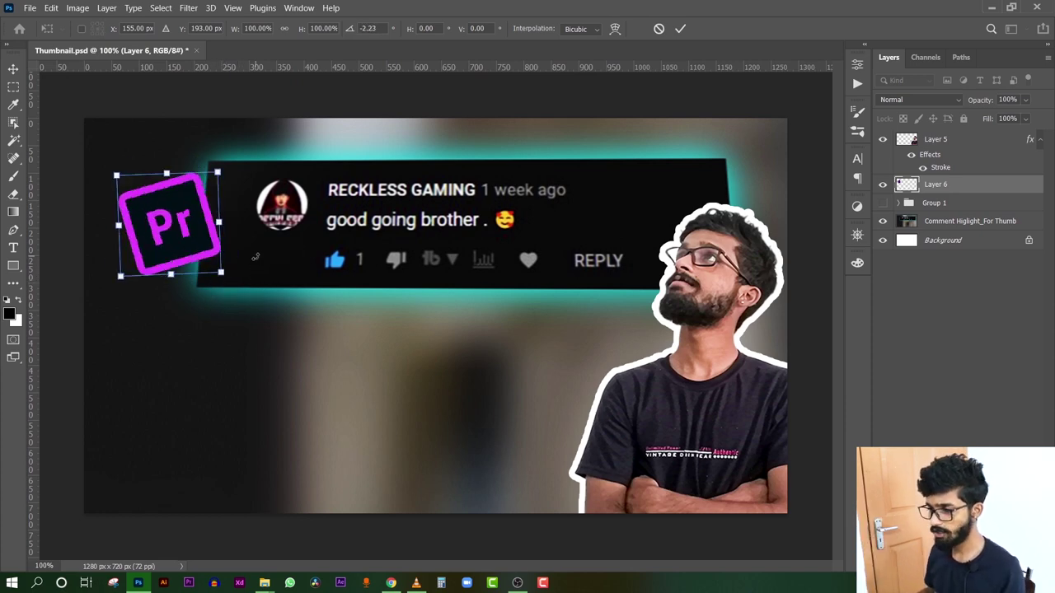
key(Return)
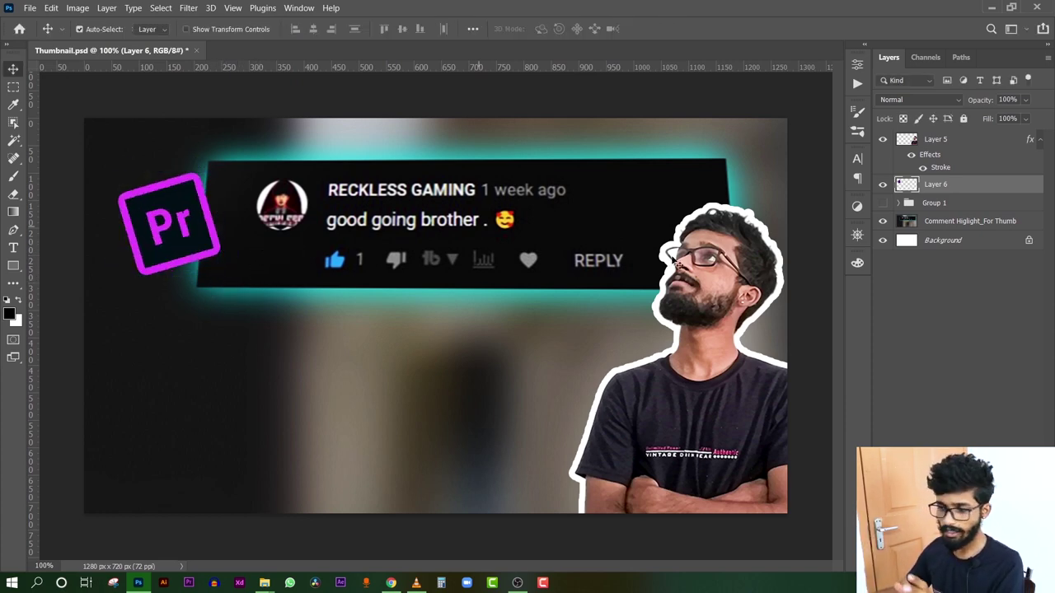
click(1001, 312)
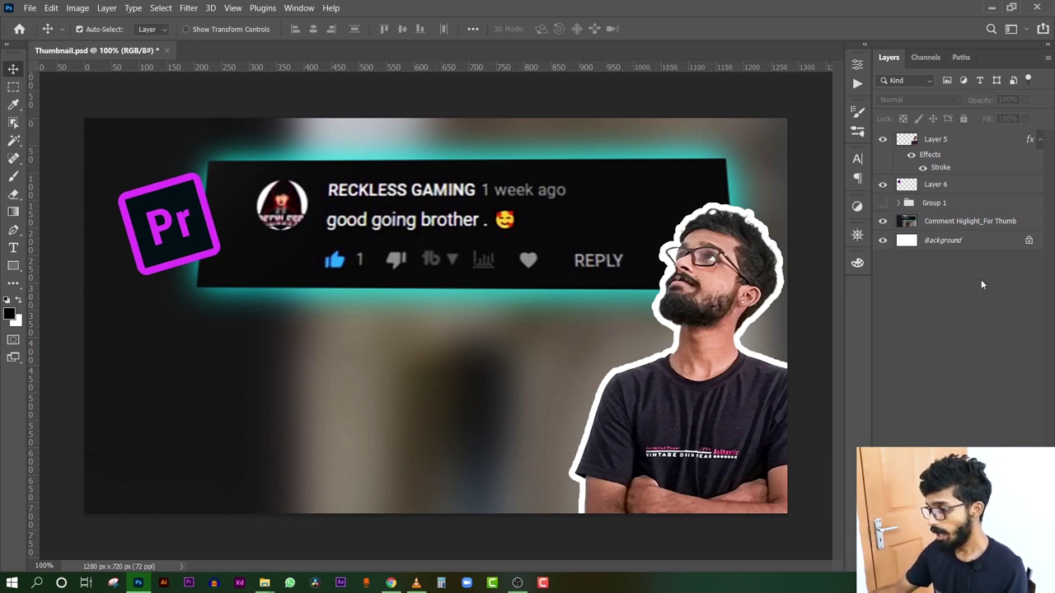
Step: Duplicate Layer 6 and rename the copy as Logo Primeir
click(930, 188)
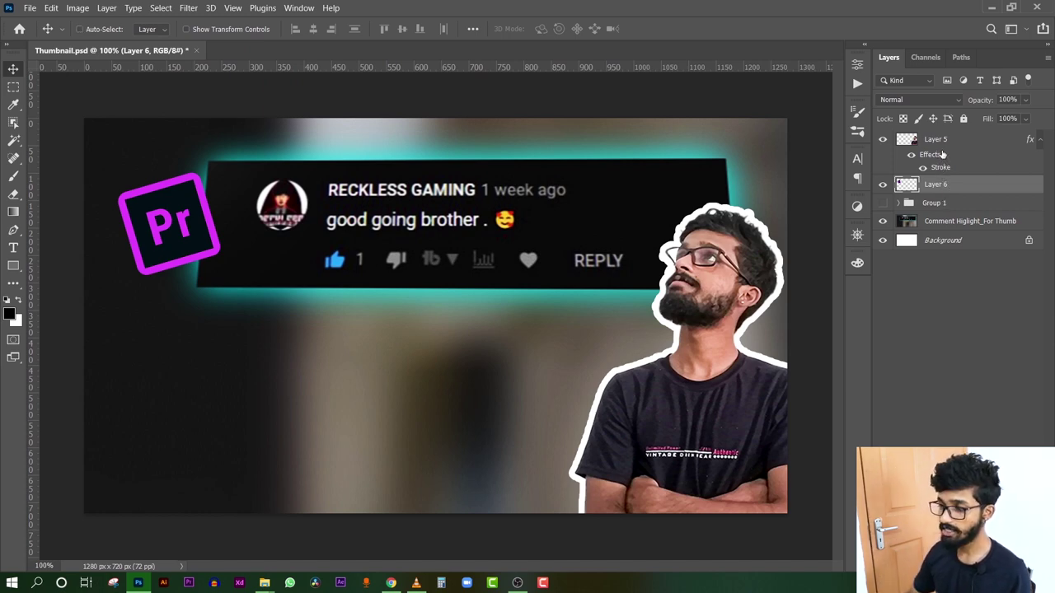
key(ctrl+j)
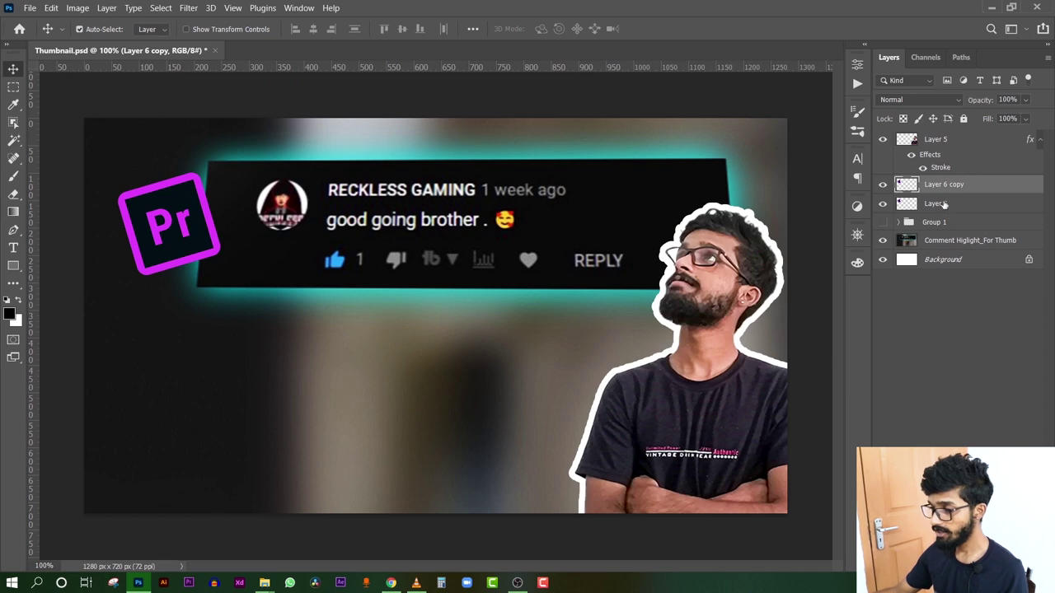
double_click(943, 185)
right_click(945, 186)
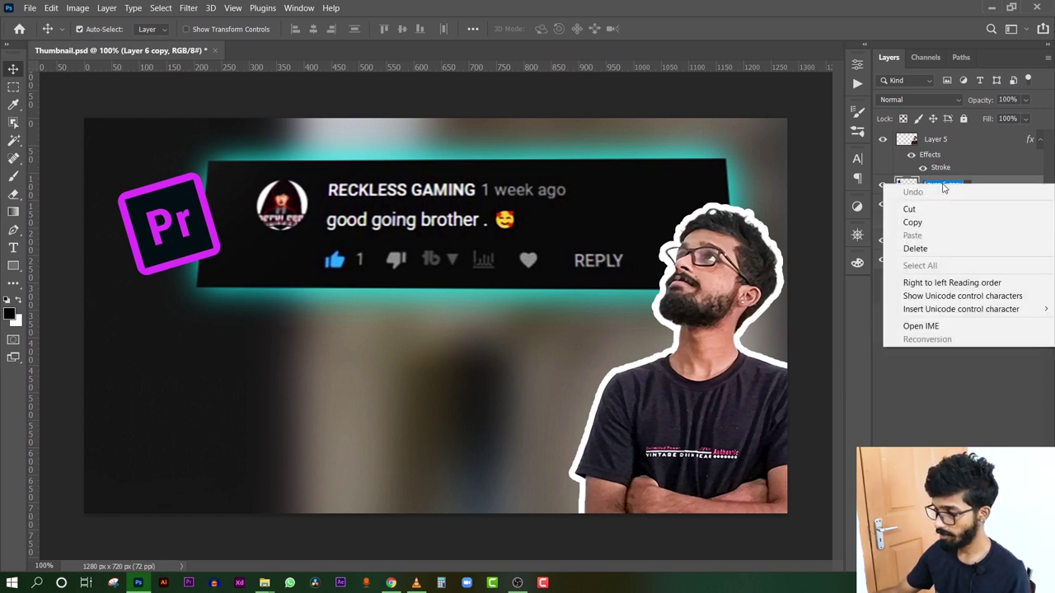
key(Escape)
text(Logo Primeir)
key(Return)
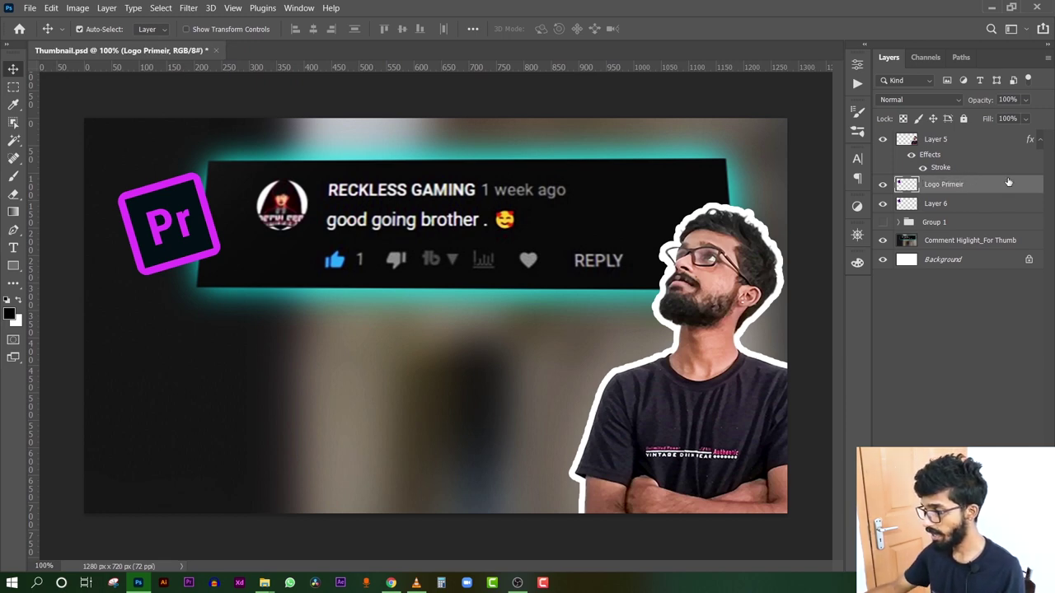
Step: Rename Layer 6 as Glow effect and check it by briefly hiding the Logo Primeir layer
double_click(937, 203)
text(Glow effe)
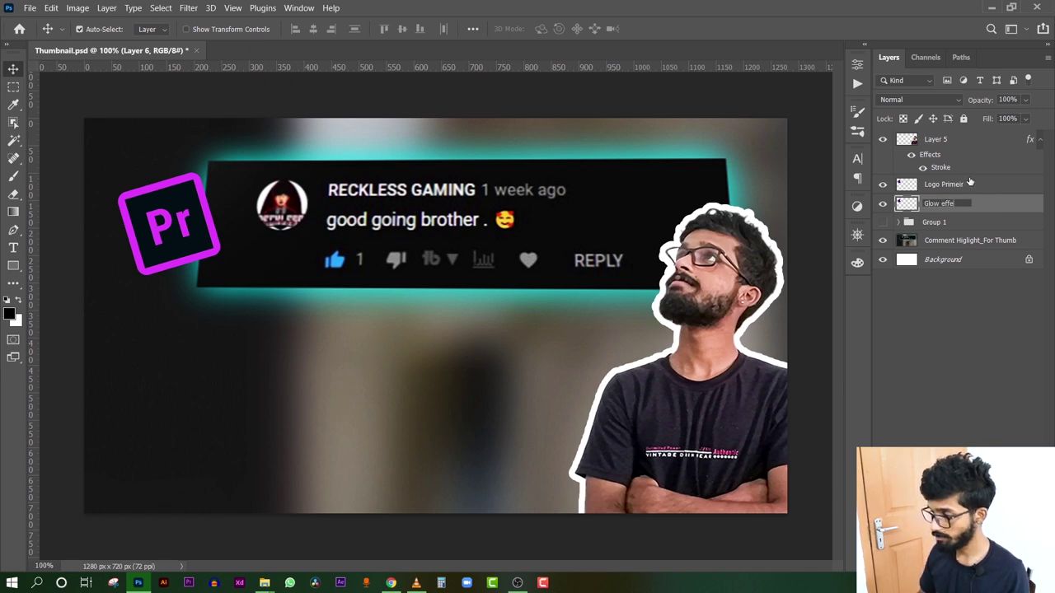
text(ct)
key(Return)
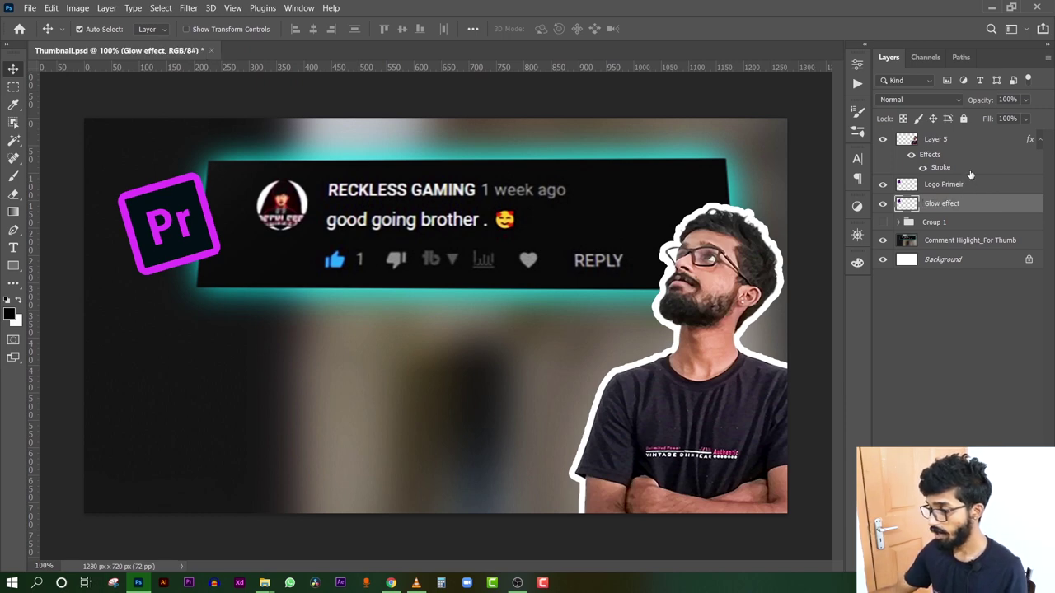
click(883, 186)
click(883, 187)
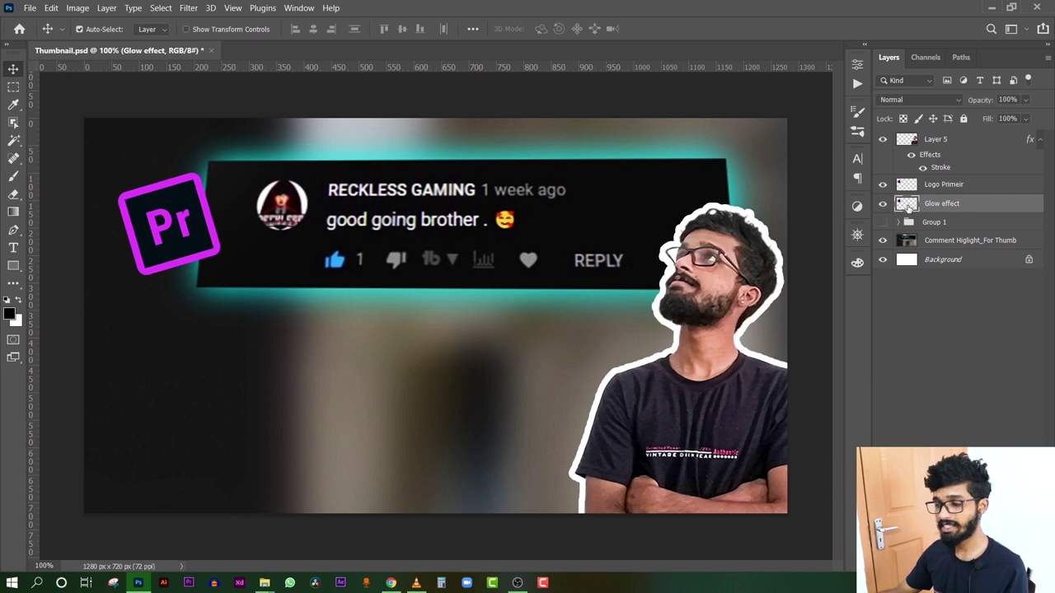
Step: Apply a Gaussian Blur with a 34.6-pixel radius to the Glow effect layer and clear the layer selection
ctrl+click(927, 201)
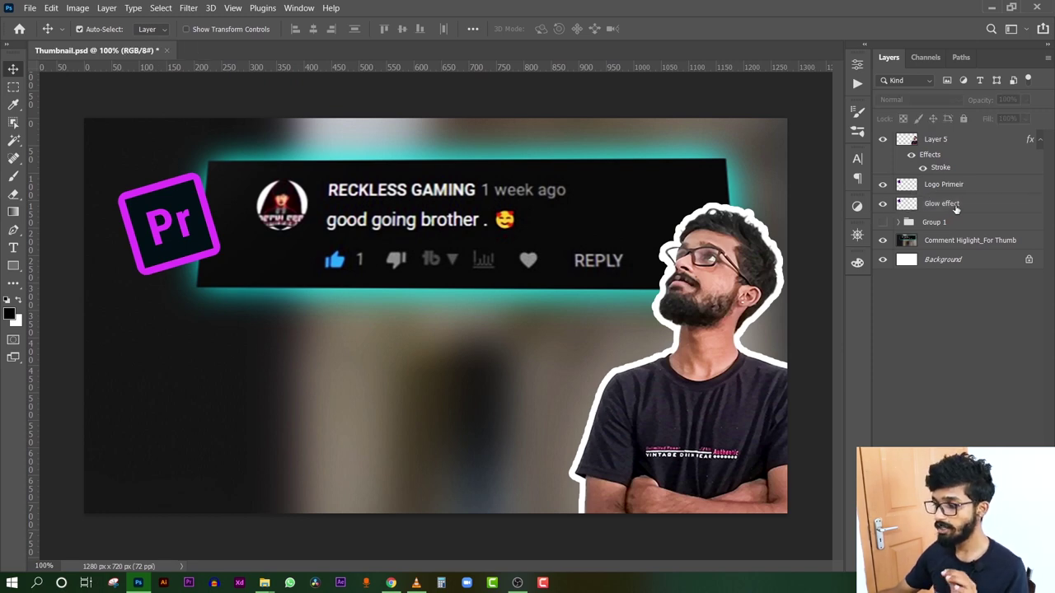
click(952, 207)
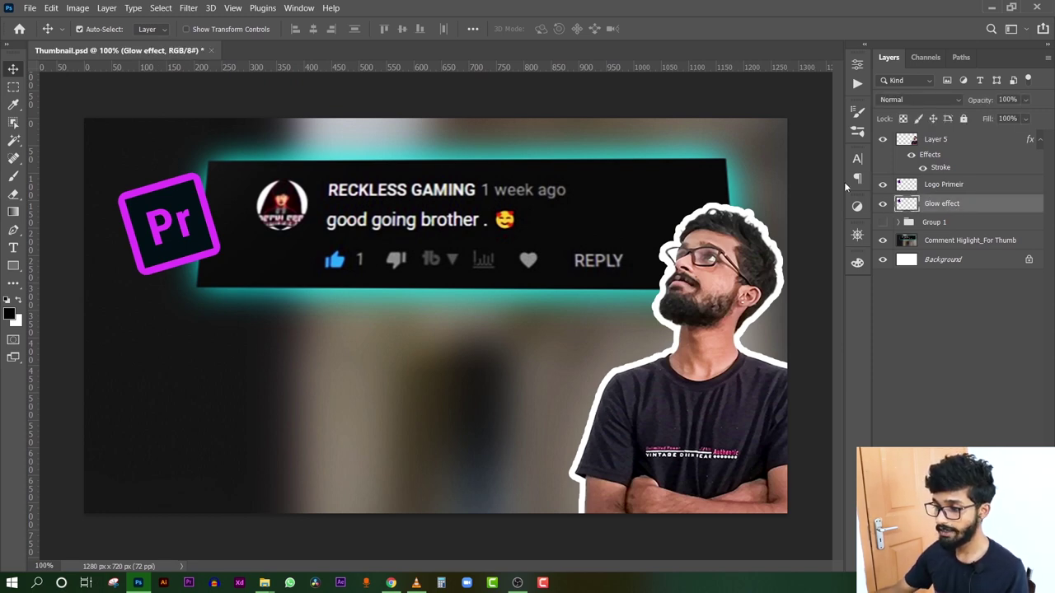
click(187, 7)
mouse_move(275, 175)
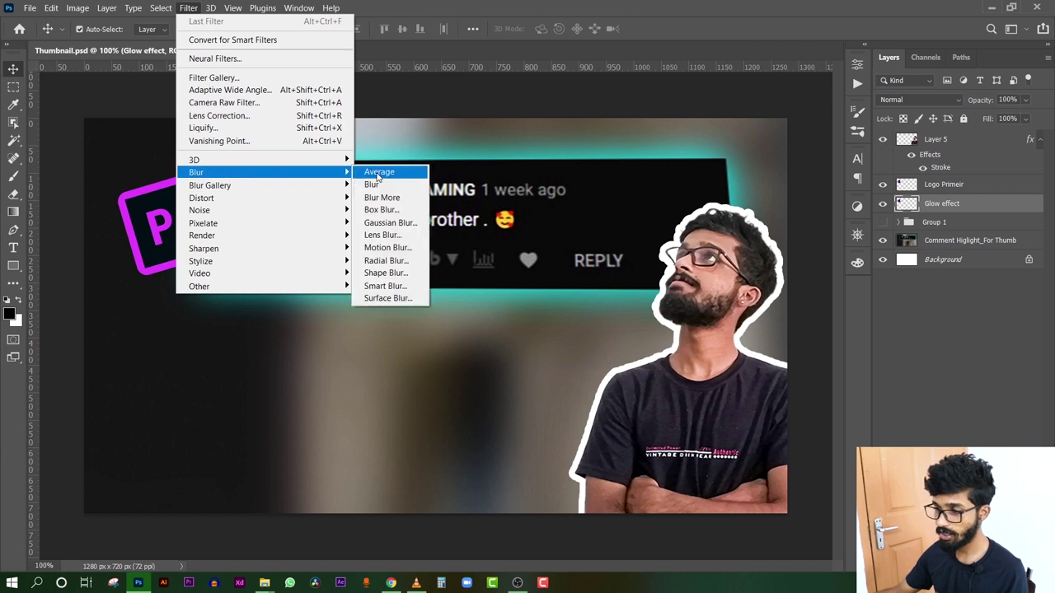
click(387, 223)
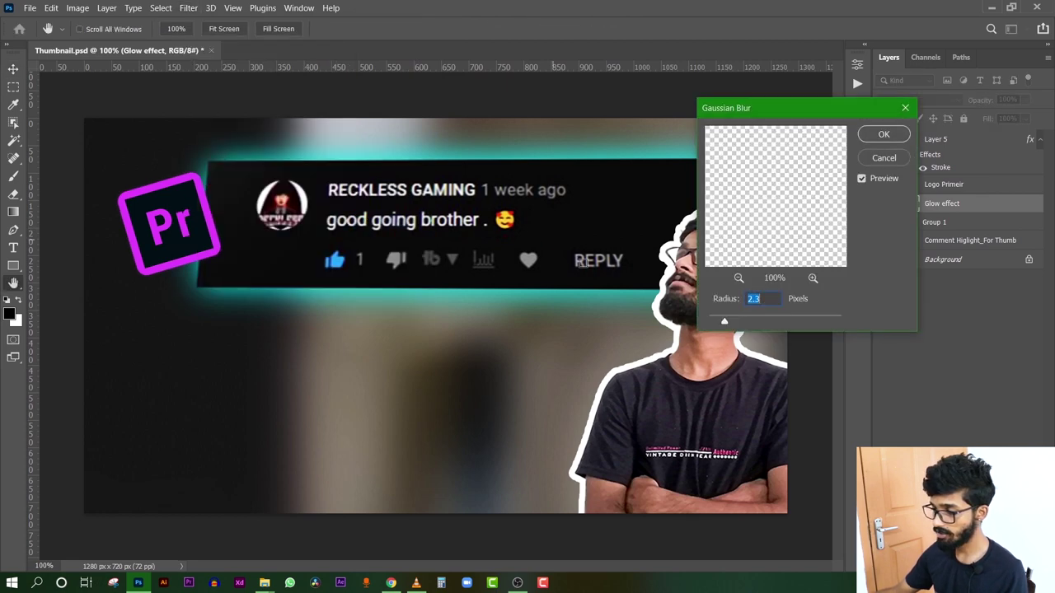
drag(732, 323, 770, 320)
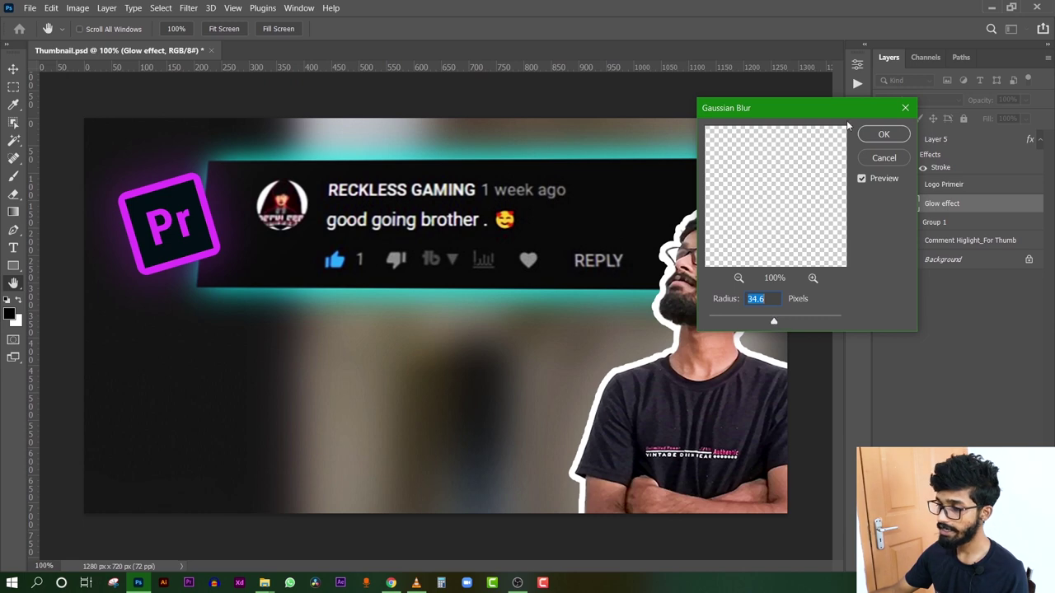
click(875, 137)
click(945, 346)
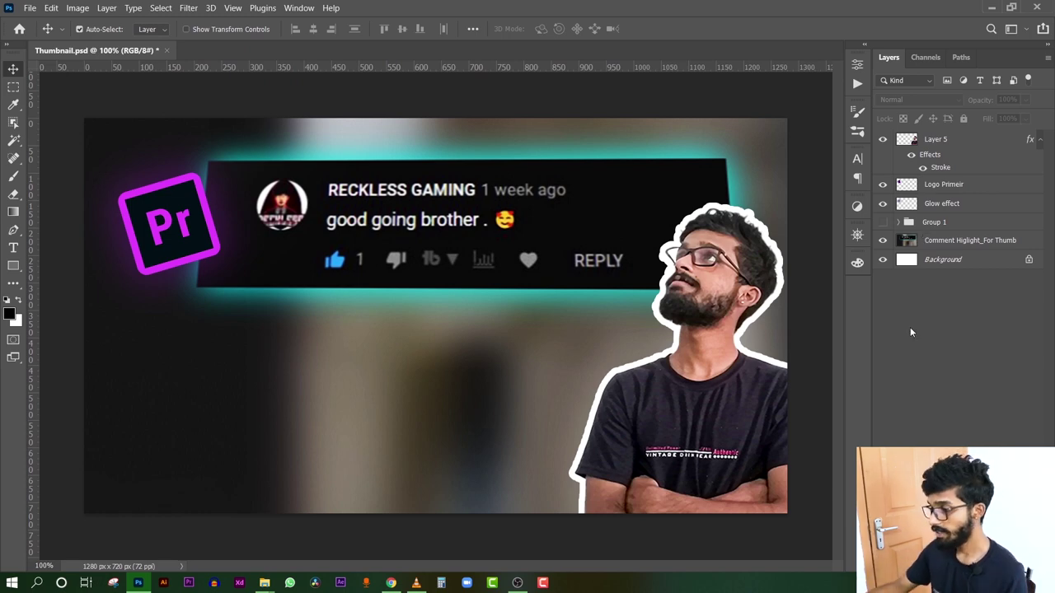
Step: Add the yellow Montserrat Black text "AMINATE COMMENTS" above Layer 5, in the dark area below the comment box
click(946, 147)
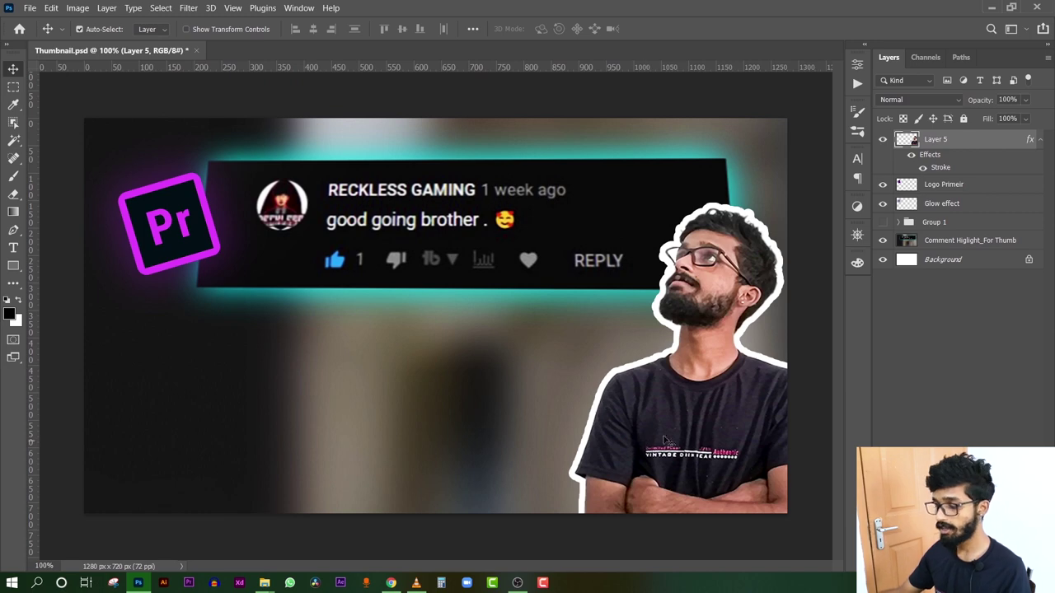
key(t)
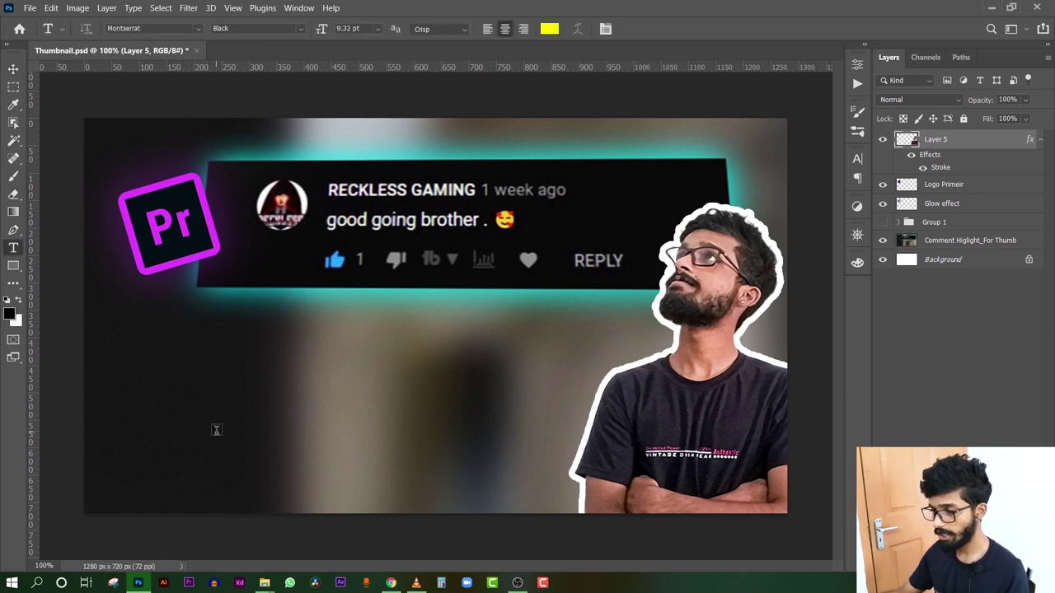
click(216, 429)
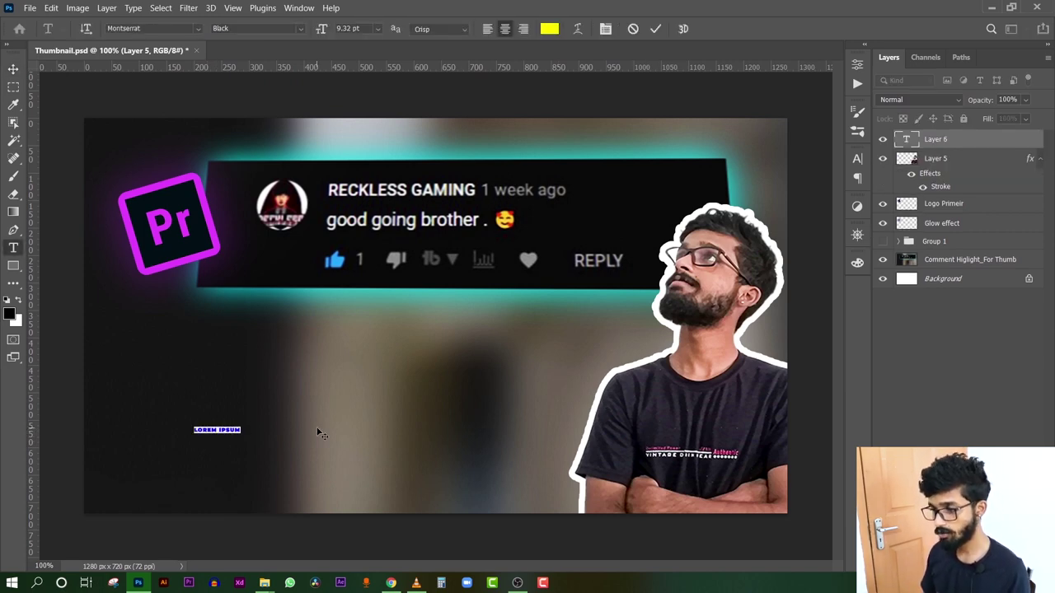
text(ANIMATE)
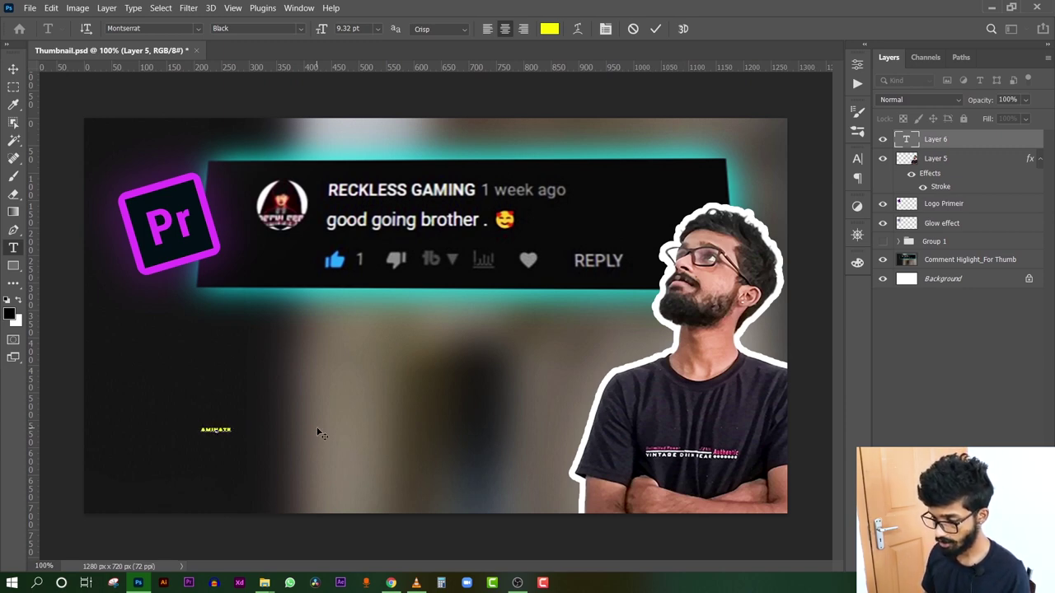
text( COMMENTS)
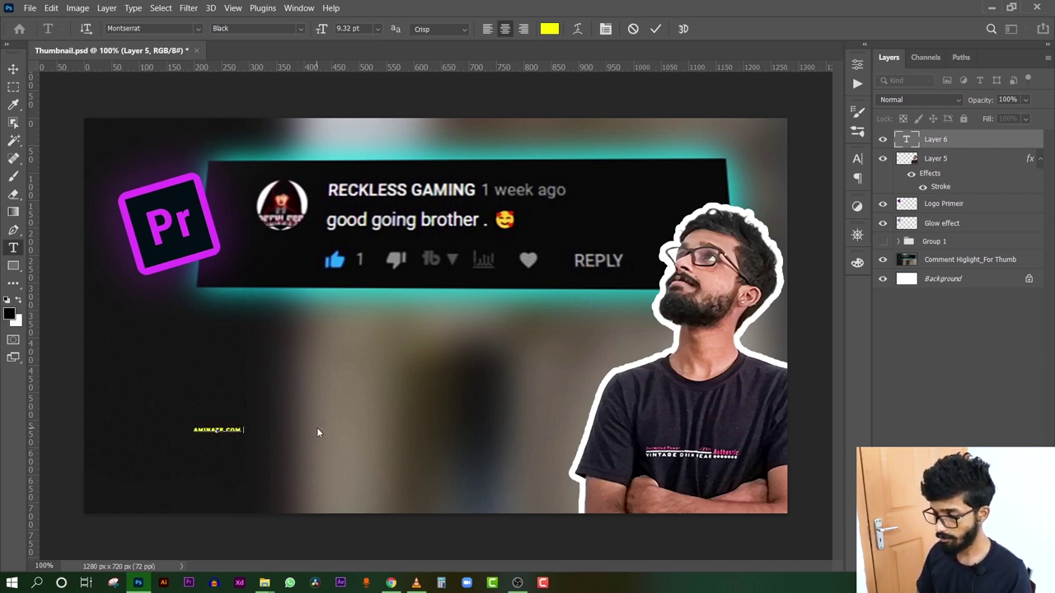
click(13, 68)
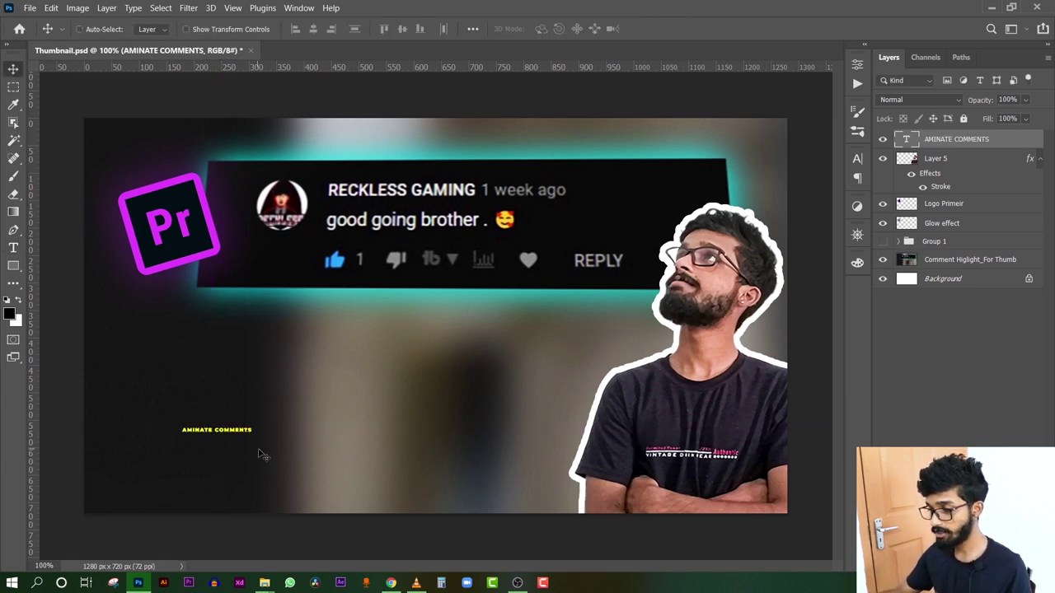
Step: Enlarge the AMINATE COMMENTS text to about 67 pt and move it centrally beneath the comment box
key(ctrl+t)
drag(258, 436, 343, 372)
drag(519, 387, 577, 387)
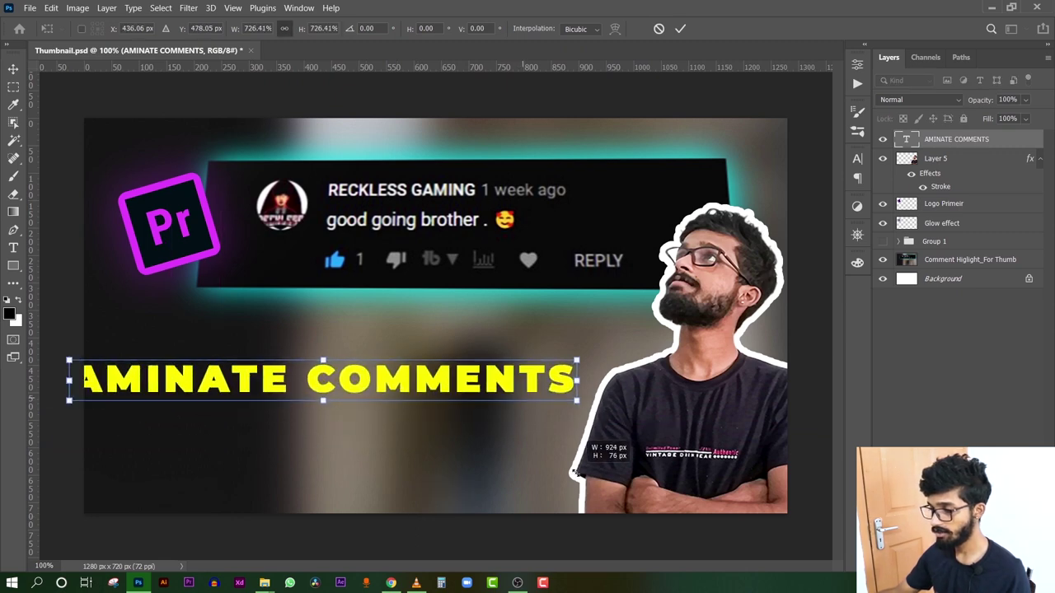
drag(330, 379, 392, 358)
key(Return)
Step: Break the title text into two lines, with AMINATE above COMMENTS
key(t)
click(375, 356)
key(Return)
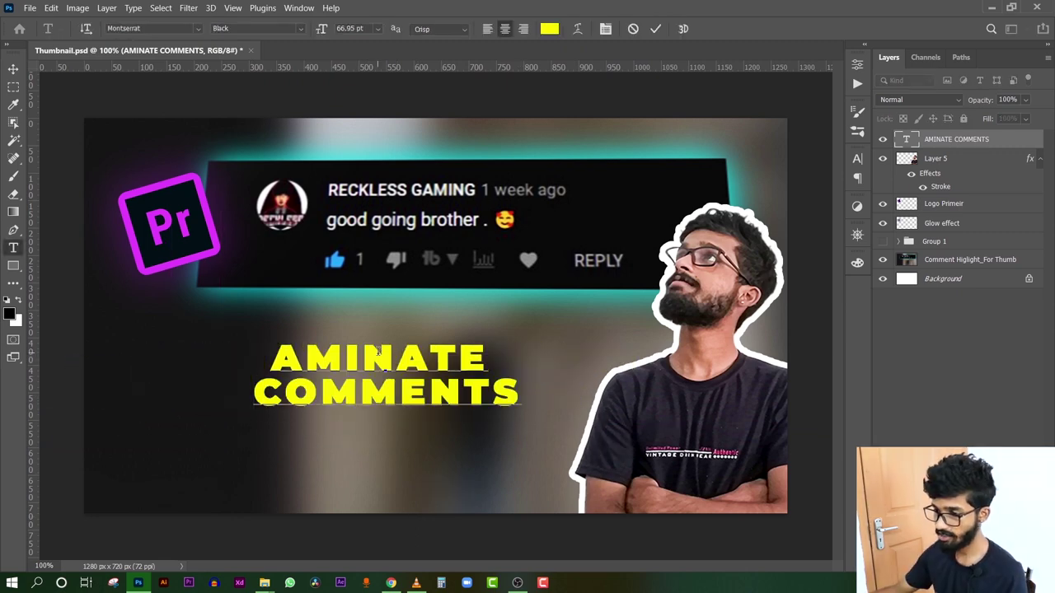
click(14, 68)
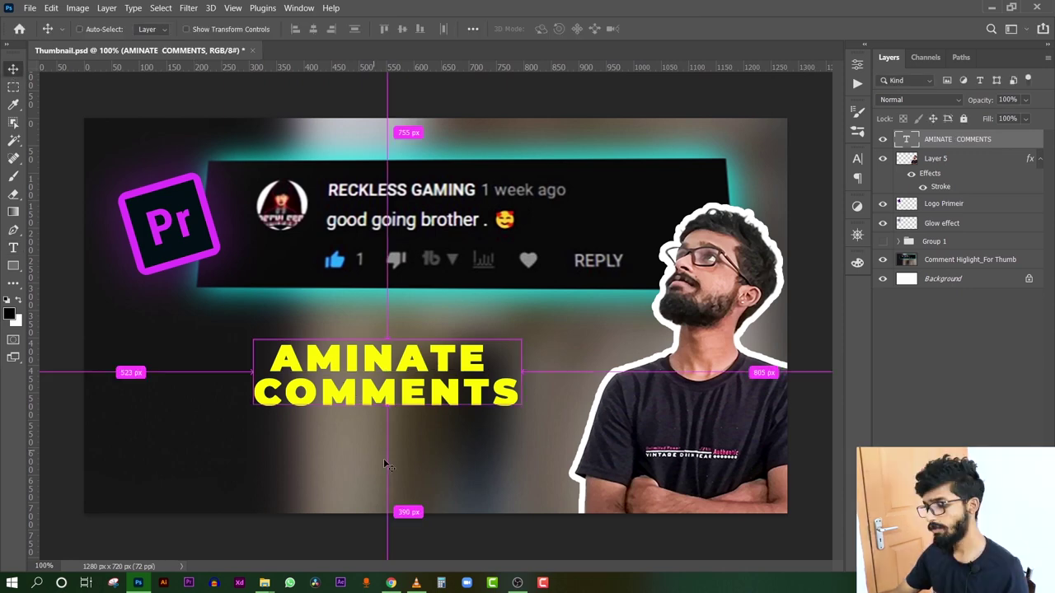
Step: Scale the two-line title to 179.24%, check its legibility at thumbnail size and hide the on-canvas extras
key(ctrl+t)
drag(525, 420, 631, 449)
key(ctrl+minus)
key(ctrl+minus)
key(ctrl+minus)
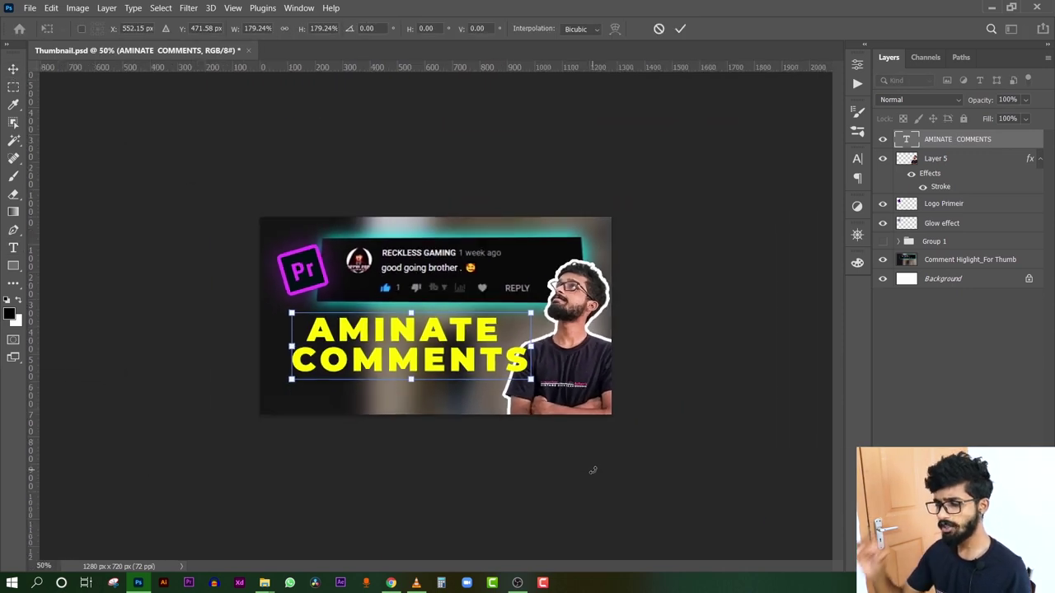
key(ctrl+minus)
key(ctrl+minus)
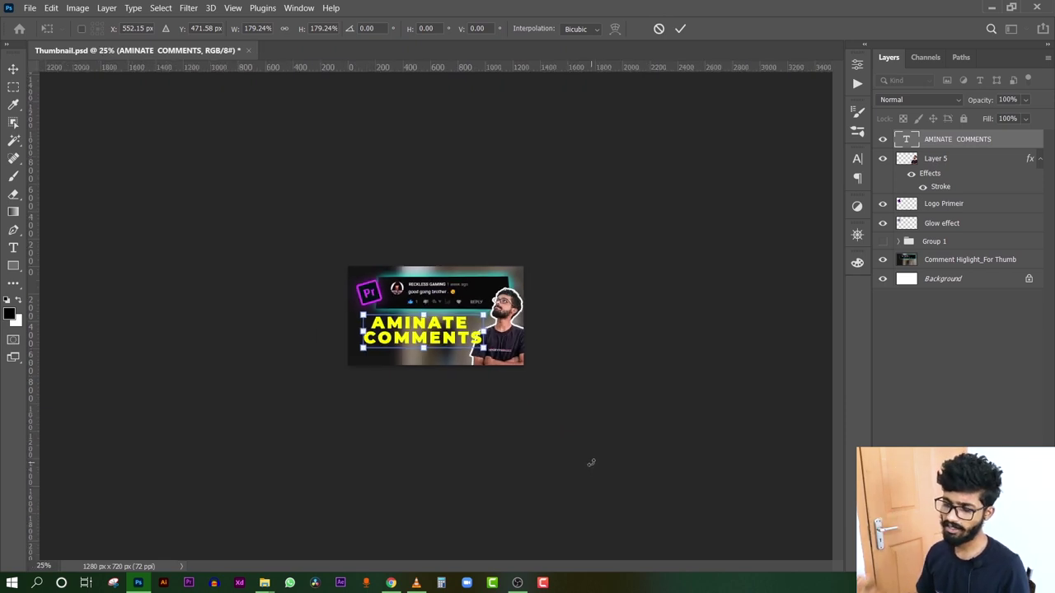
key(Return)
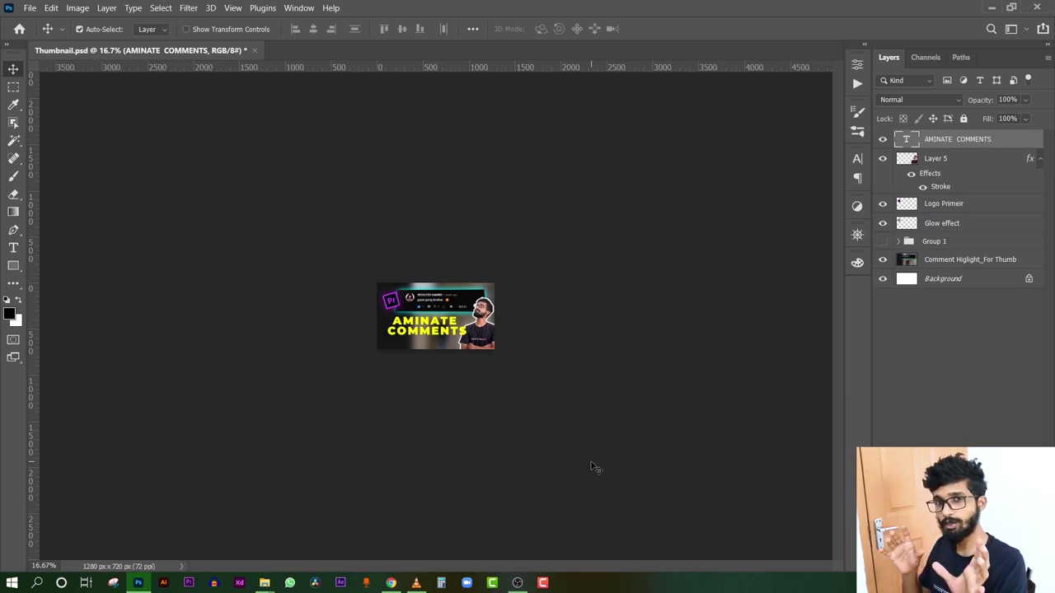
key(ctrl+0)
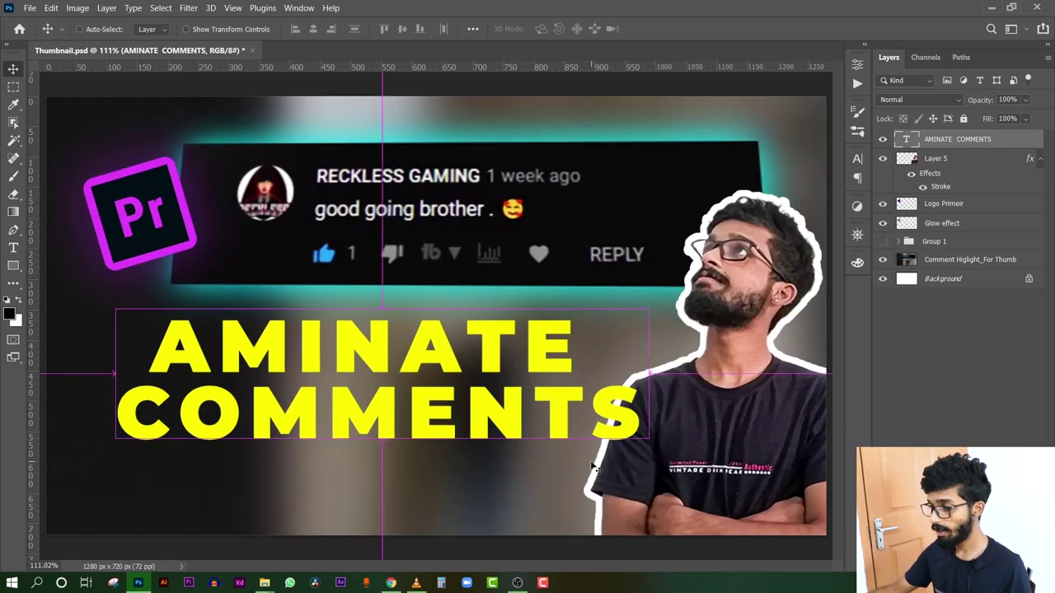
key(ctrl+h)
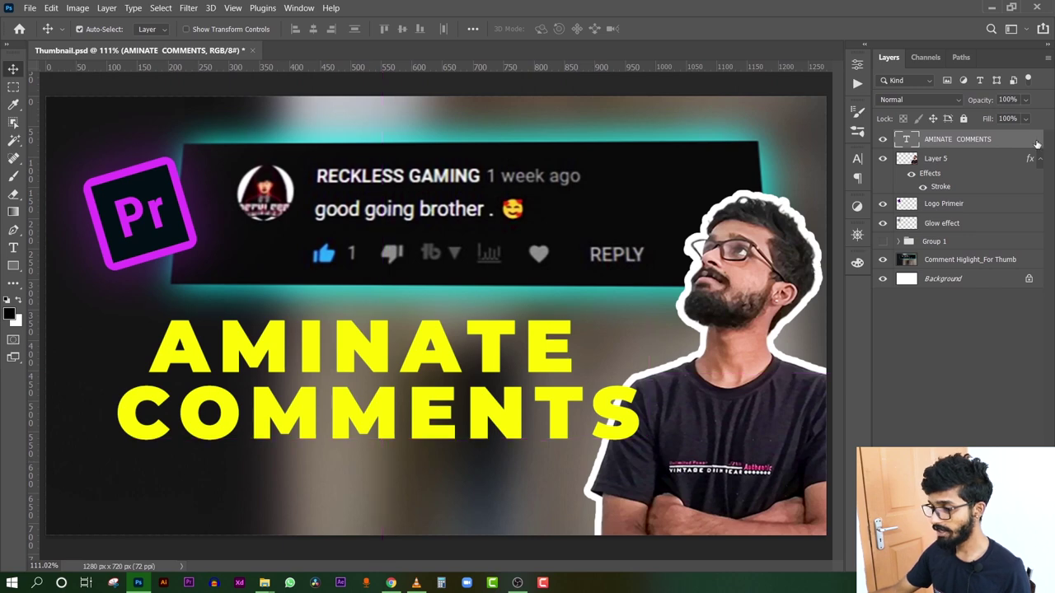
Step: Add a drop shadow to the title text with a 12 px distance, 0% spread and 3 px size
double_click(1036, 144)
drag(278, 95, 818, 69)
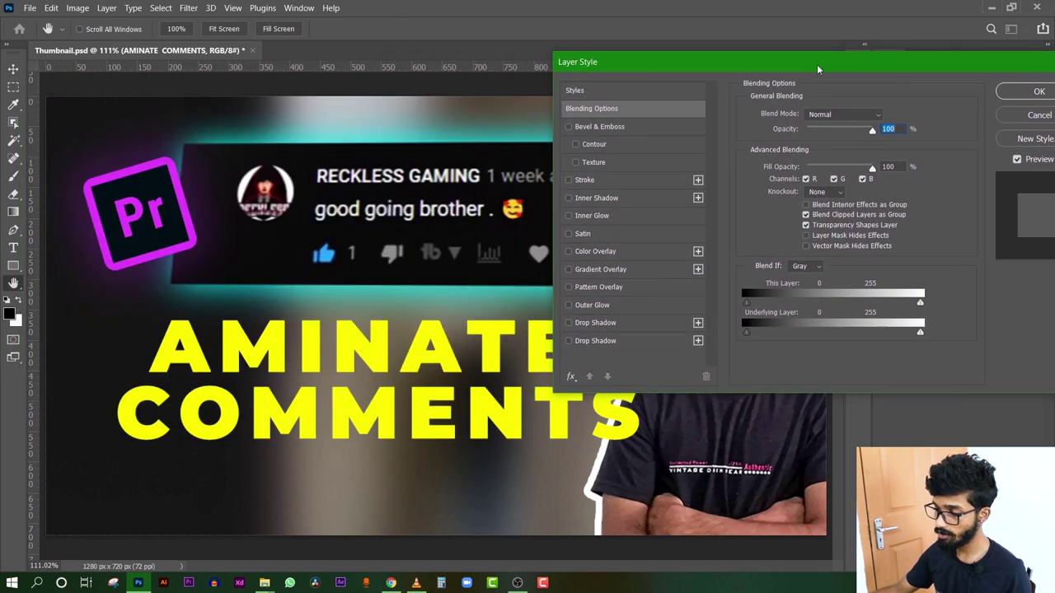
click(567, 340)
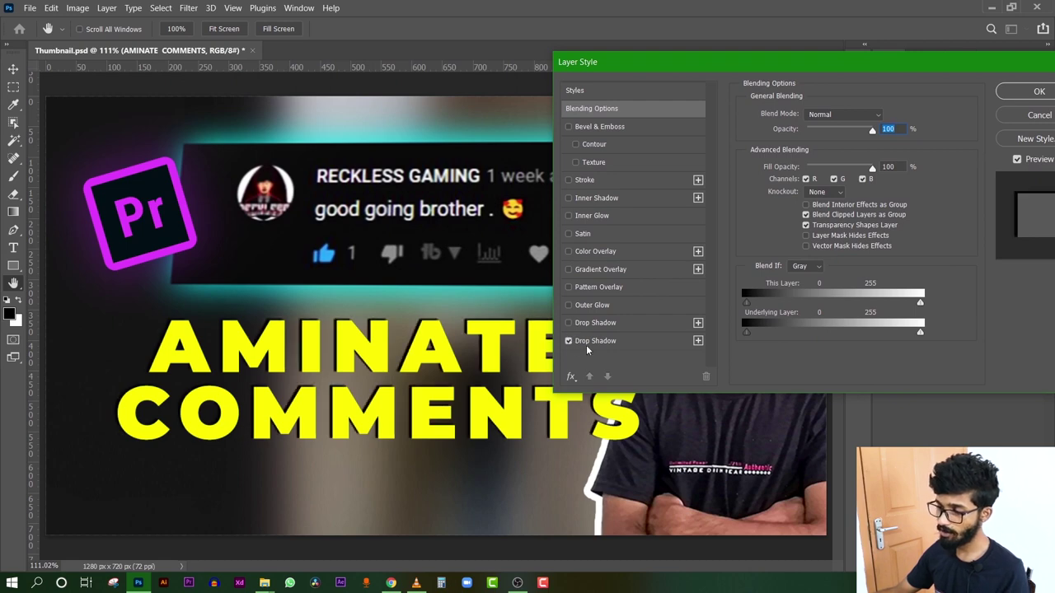
click(594, 341)
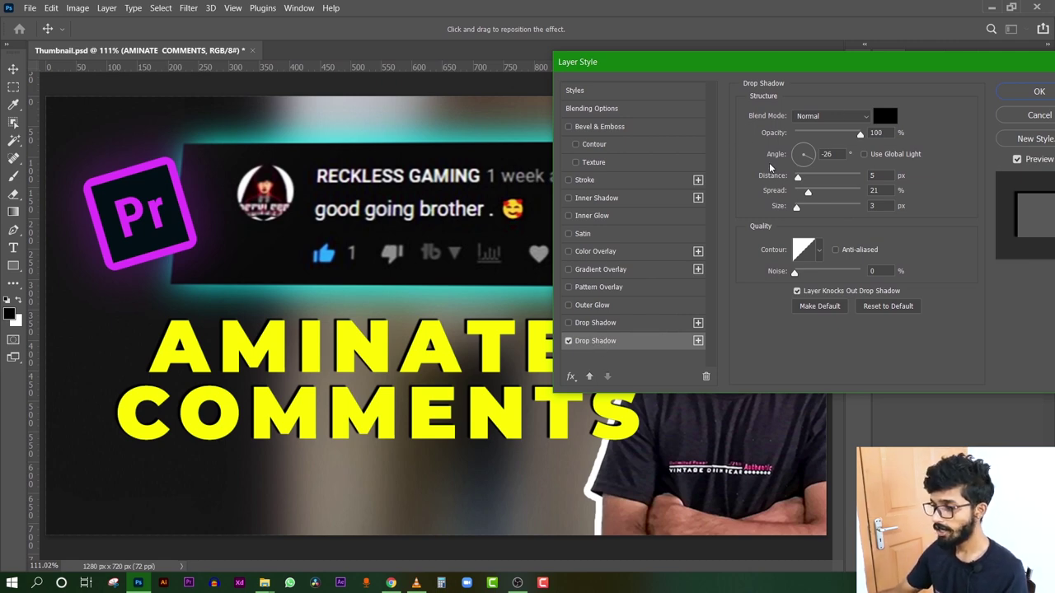
drag(797, 176, 808, 196)
key(Tab)
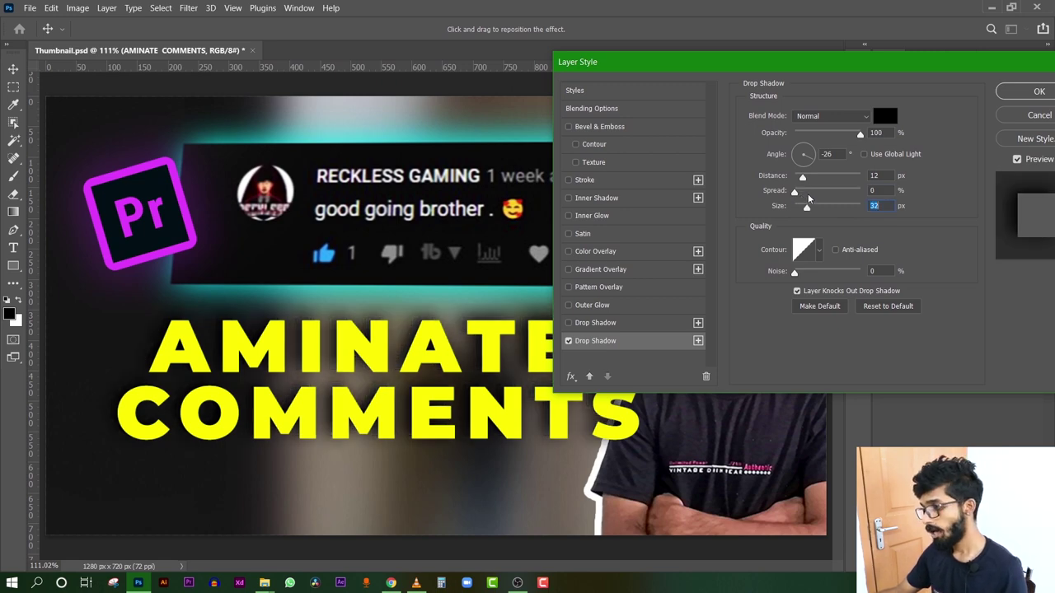
text(3)
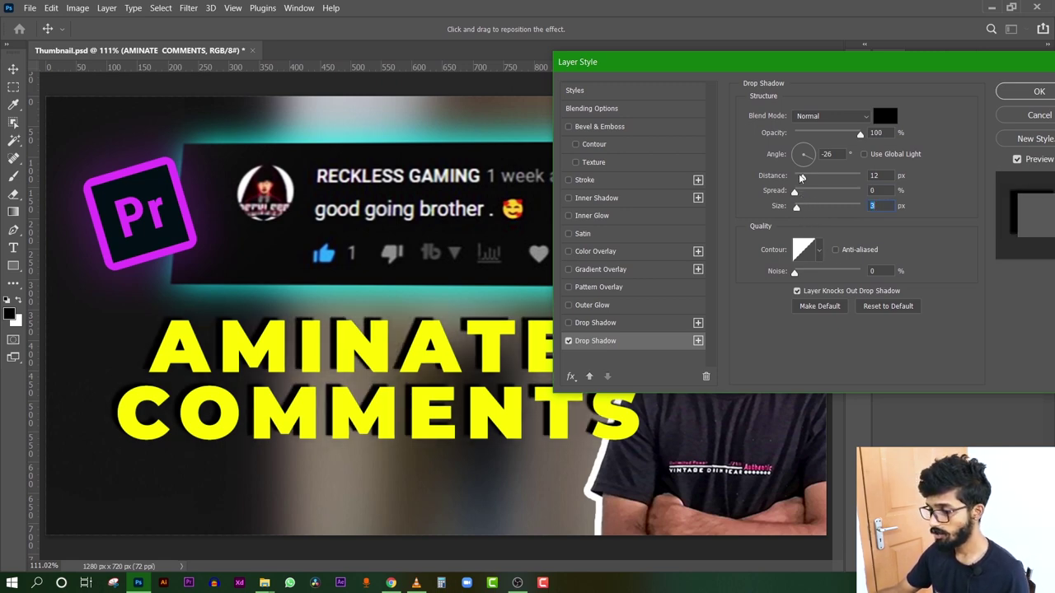
Step: Try bright red (ff0202) as the title's drop shadow color and cancel the color change
click(828, 136)
drag(828, 138, 886, 123)
click(887, 123)
drag(856, 221, 690, 209)
click(863, 209)
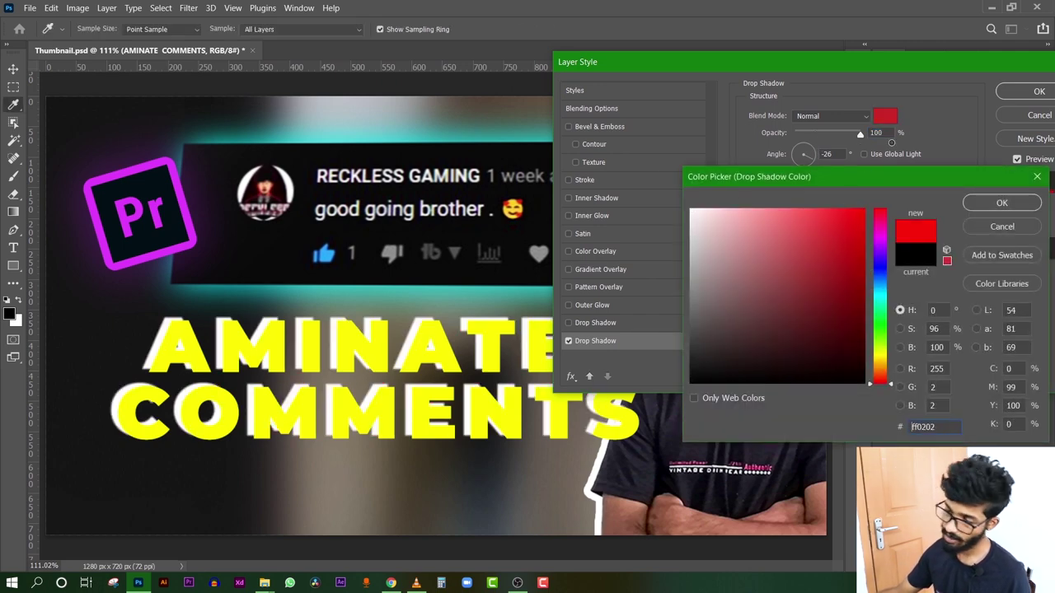
click(1006, 229)
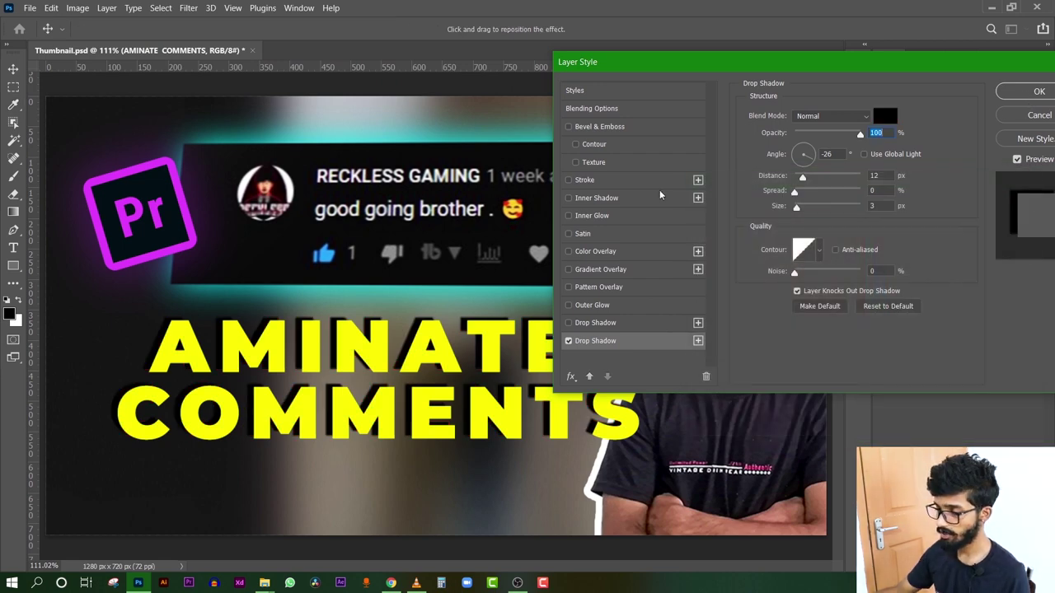
Step: Reposition the title's drop shadow on the canvas to a -23° angle and 7 px distance, and apply the layer style
drag(302, 339, 304, 341)
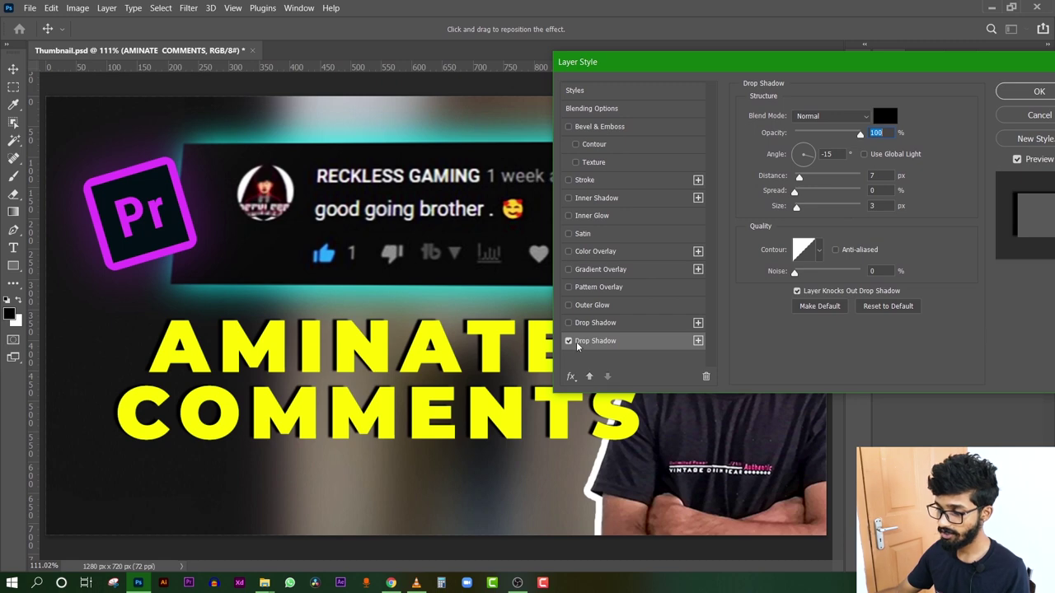
drag(408, 391, 277, 336)
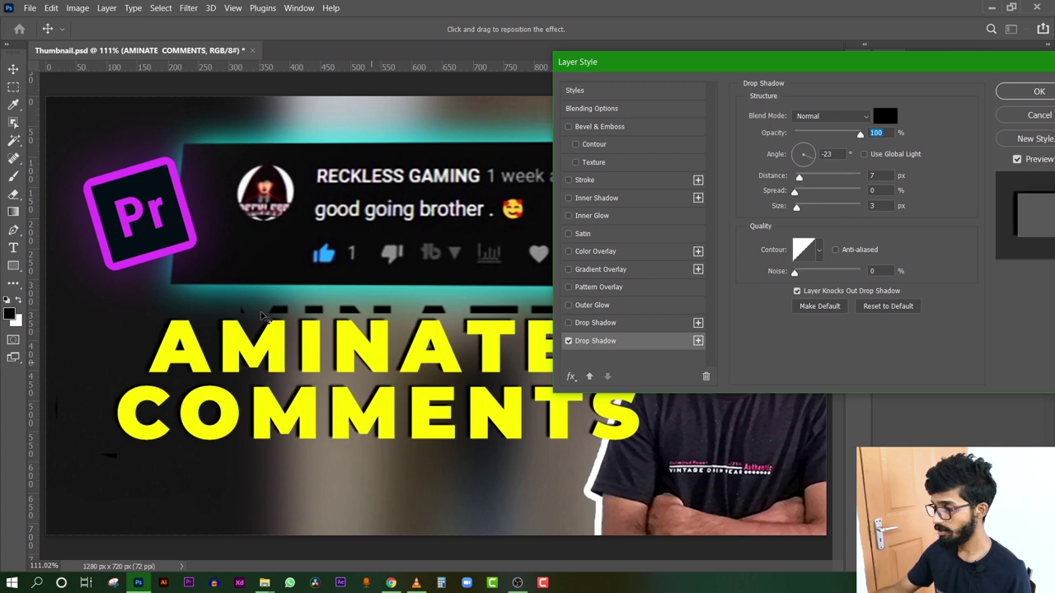
click(1030, 93)
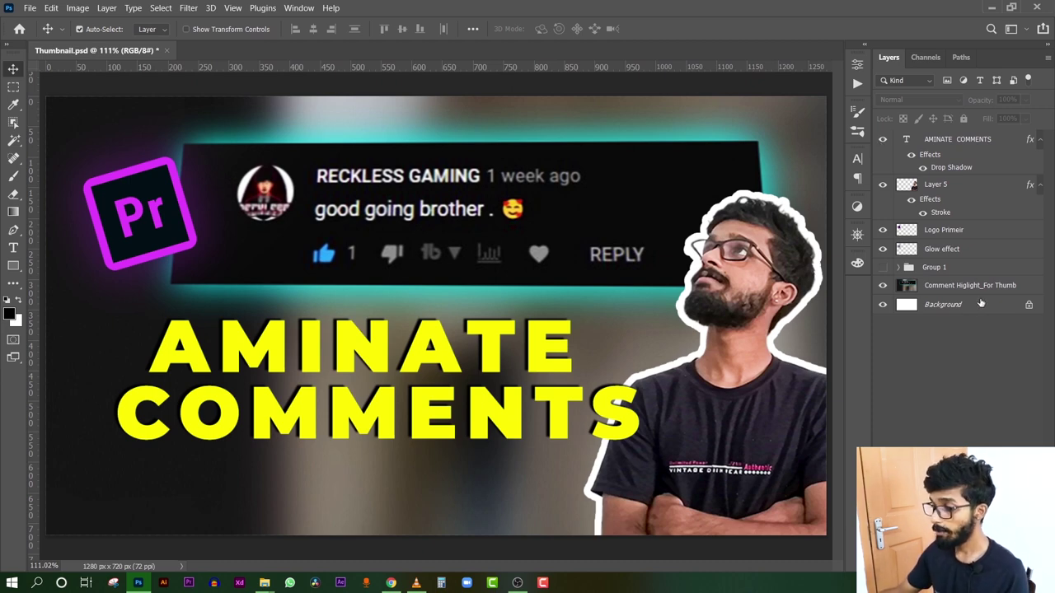
Step: Hide the title text, Layer 5, Logo Primeir and Glow effect layers and show the original Group 1
drag(884, 247, 875, 182)
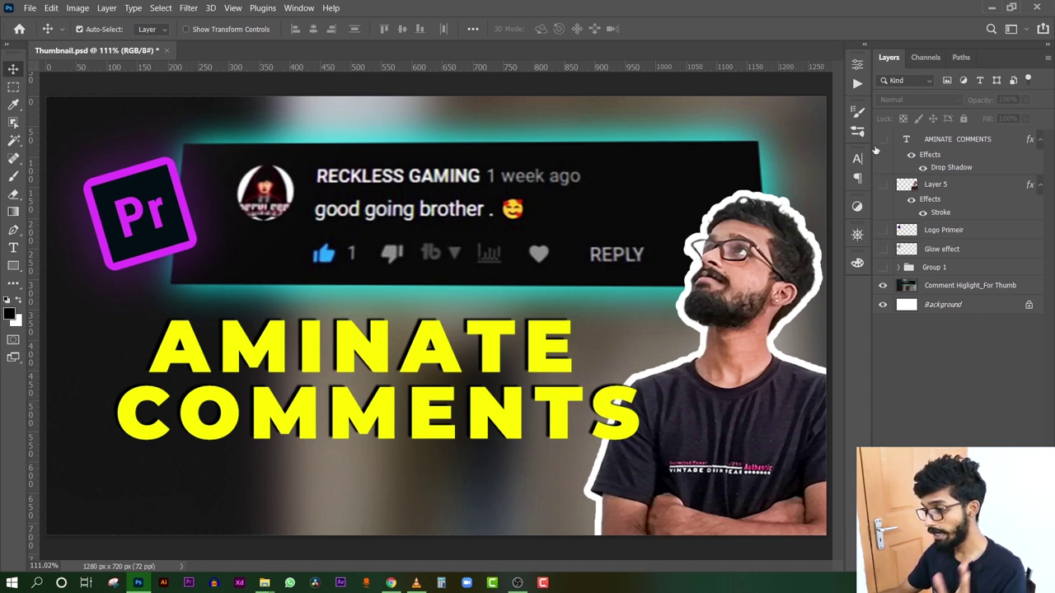
drag(883, 139, 882, 185)
click(882, 267)
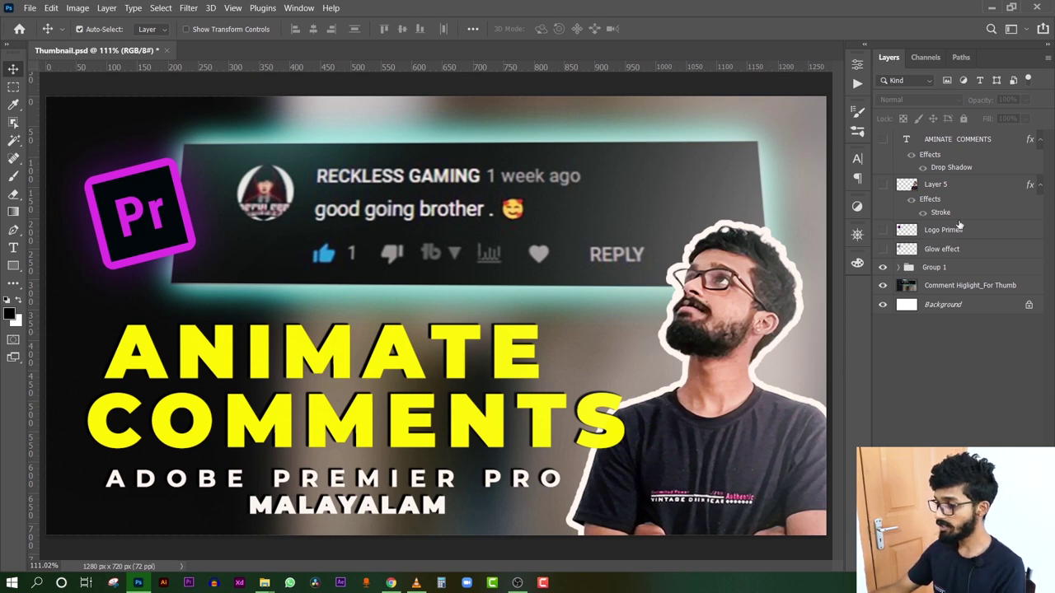
Step: Delete the four rebuilt layers from Glow effect up to the AMINATE COMMENTS text
click(965, 249)
shift+click(959, 154)
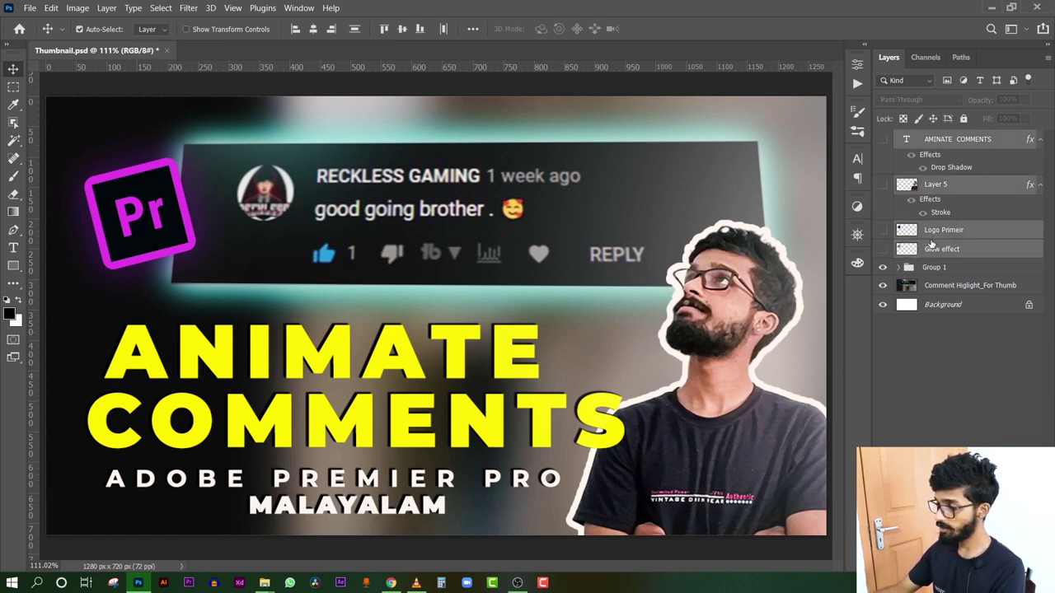
key(Delete)
Step: Expand Group 1, toggle Color Lookup 1 off and on to compare its effect, and review the group's layers
click(898, 138)
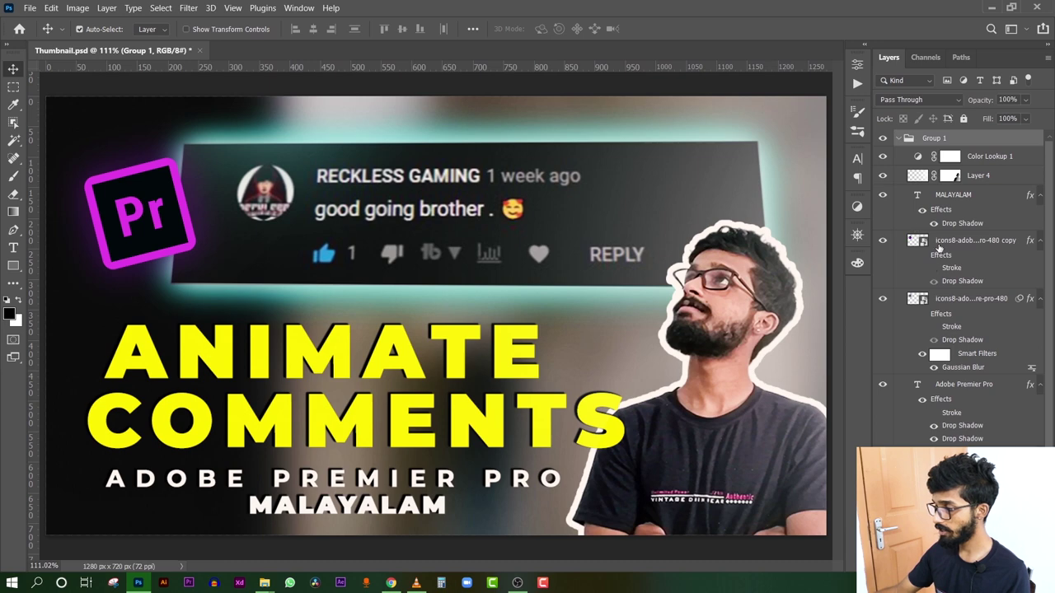
click(886, 158)
click(884, 158)
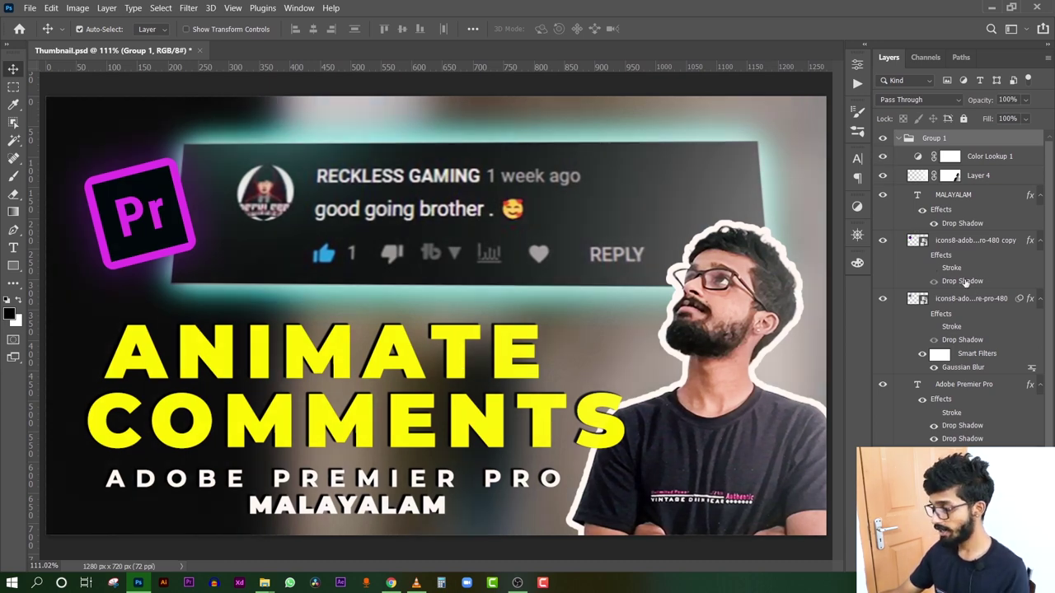
scroll(965, 283, down, 3)
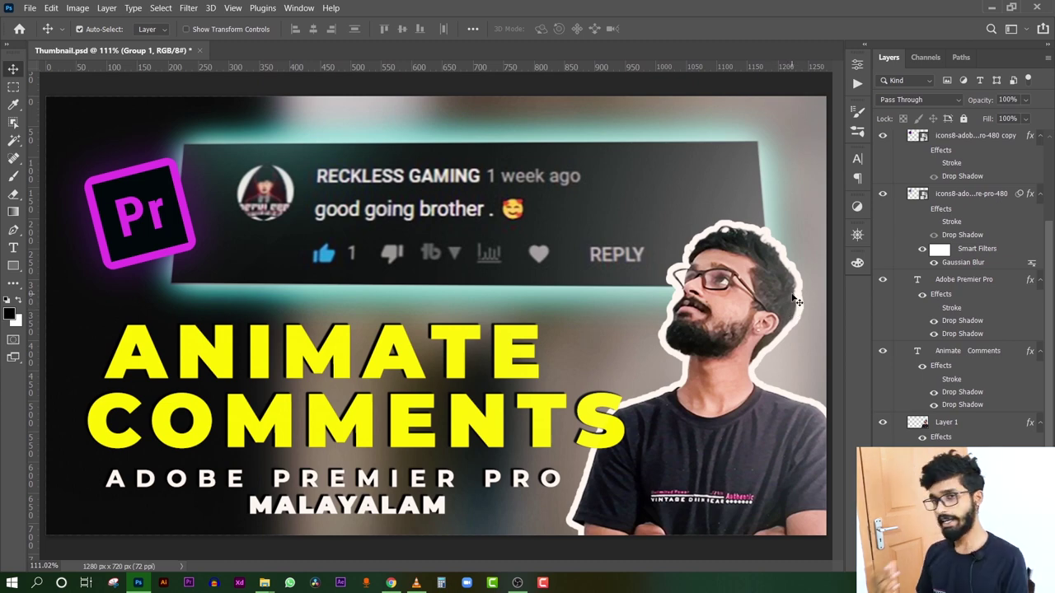